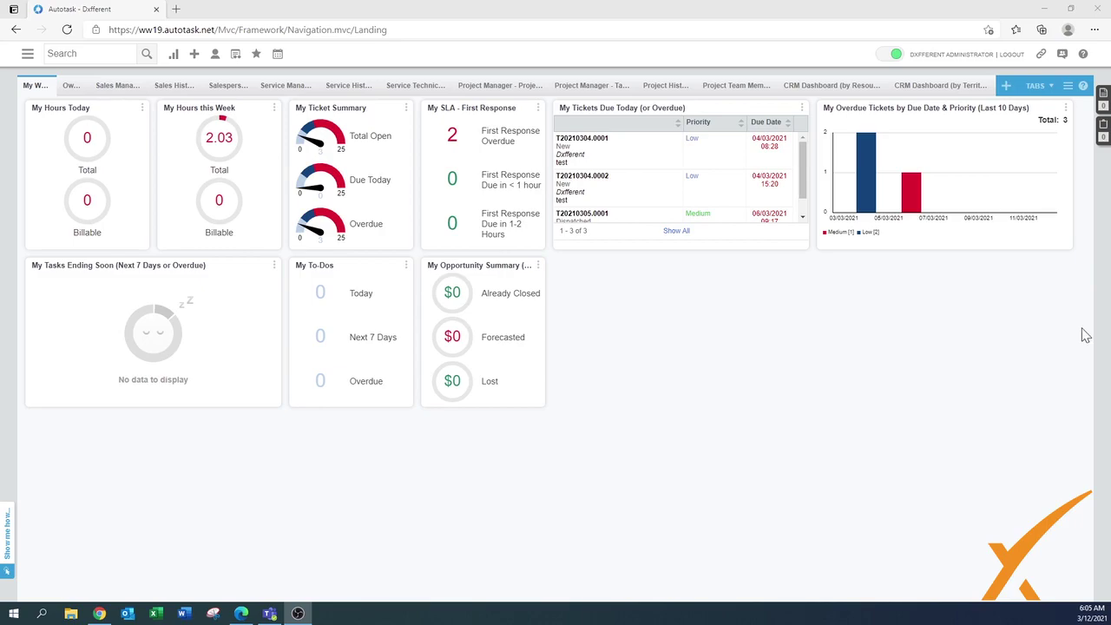
Step: Open the System Settings page under the application-wide features of the Admin area
left_click(28, 55)
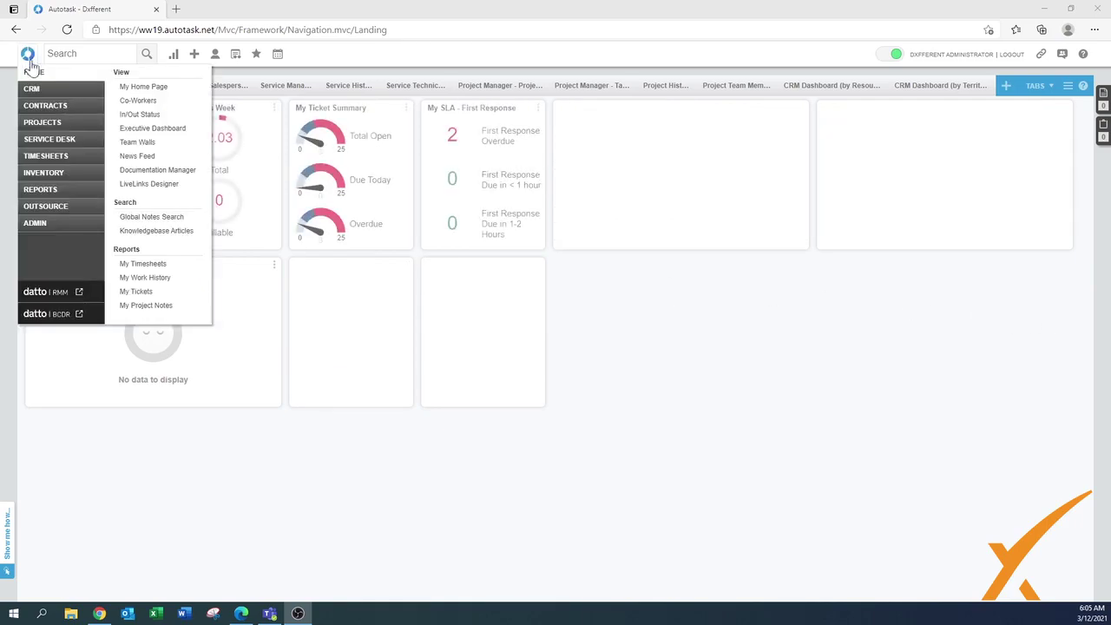
left_click(43, 229)
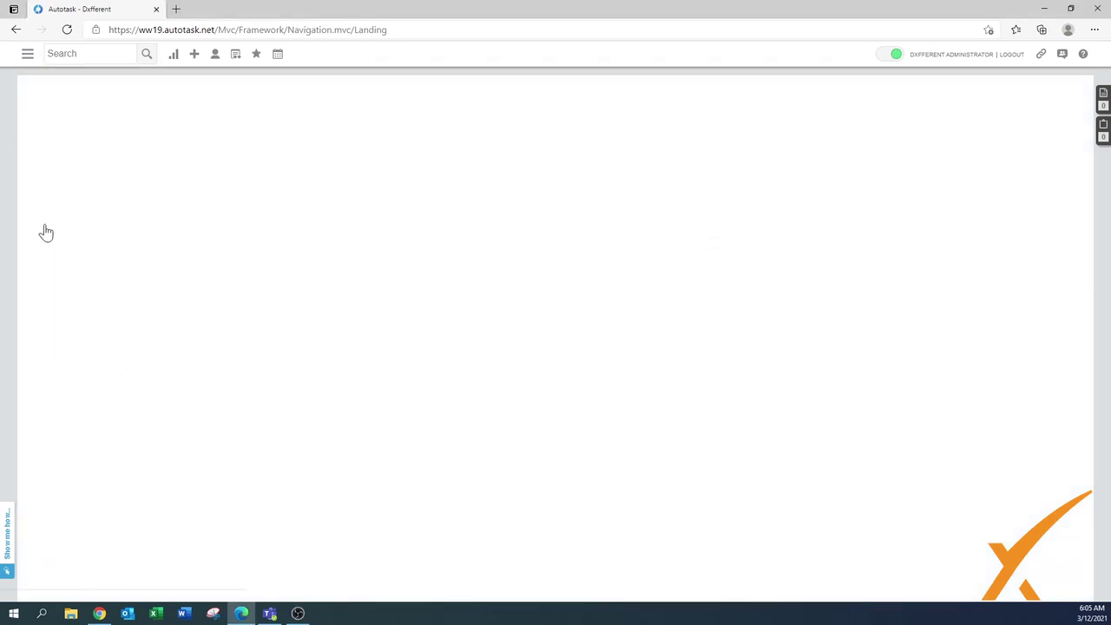
left_click(32, 157)
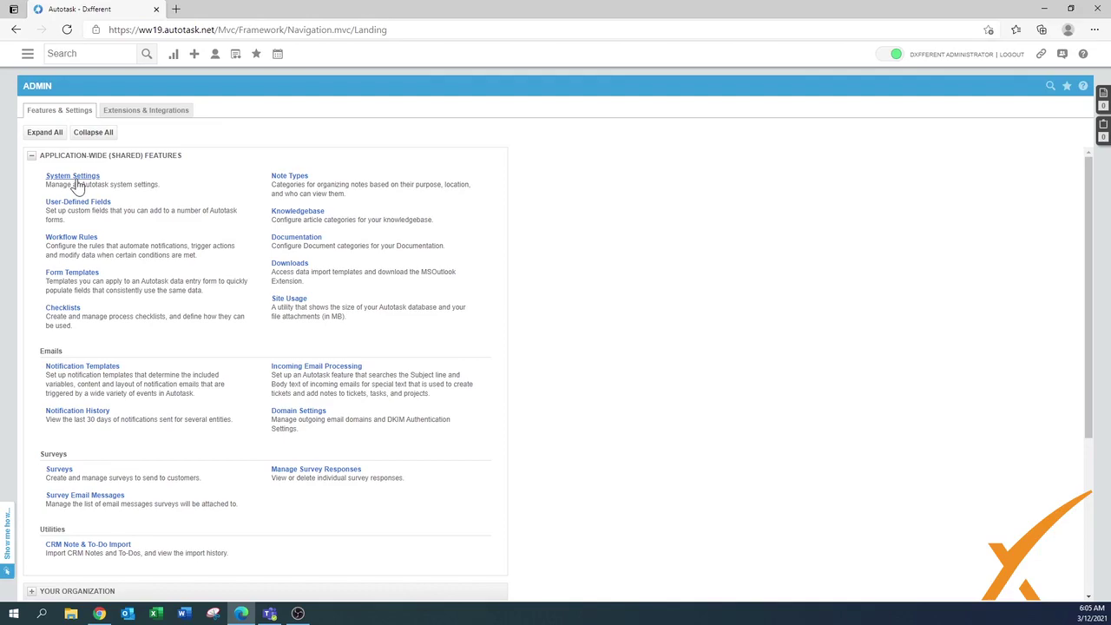
left_click(75, 178)
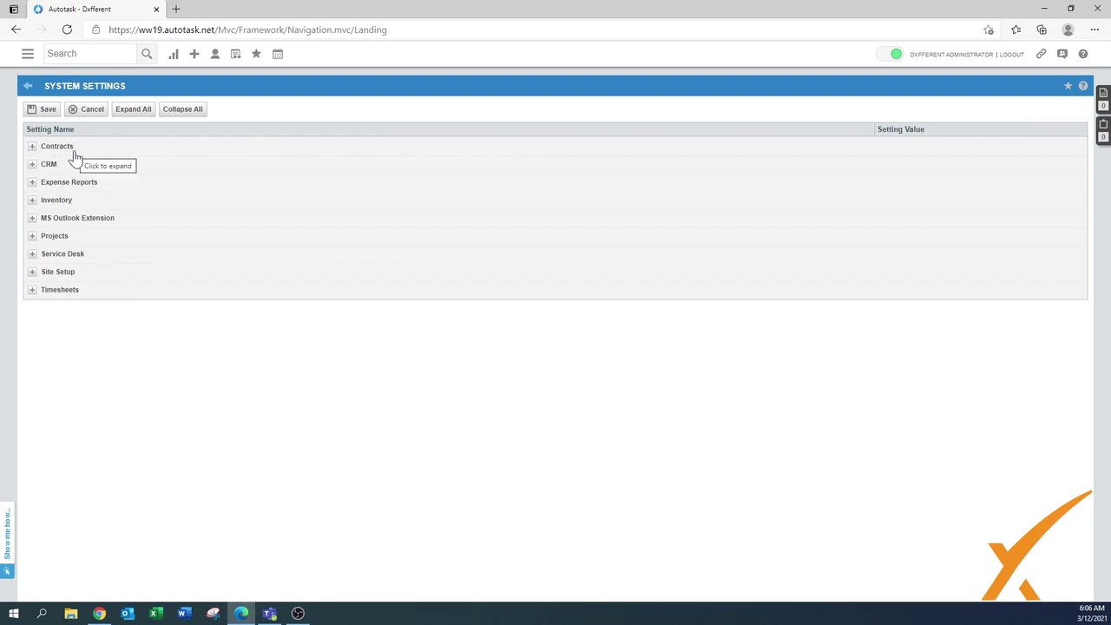
Step: In the Contracts settings, turn off the three options that use 4 decimal places for billable amounts and billable hours
left_click(33, 147)
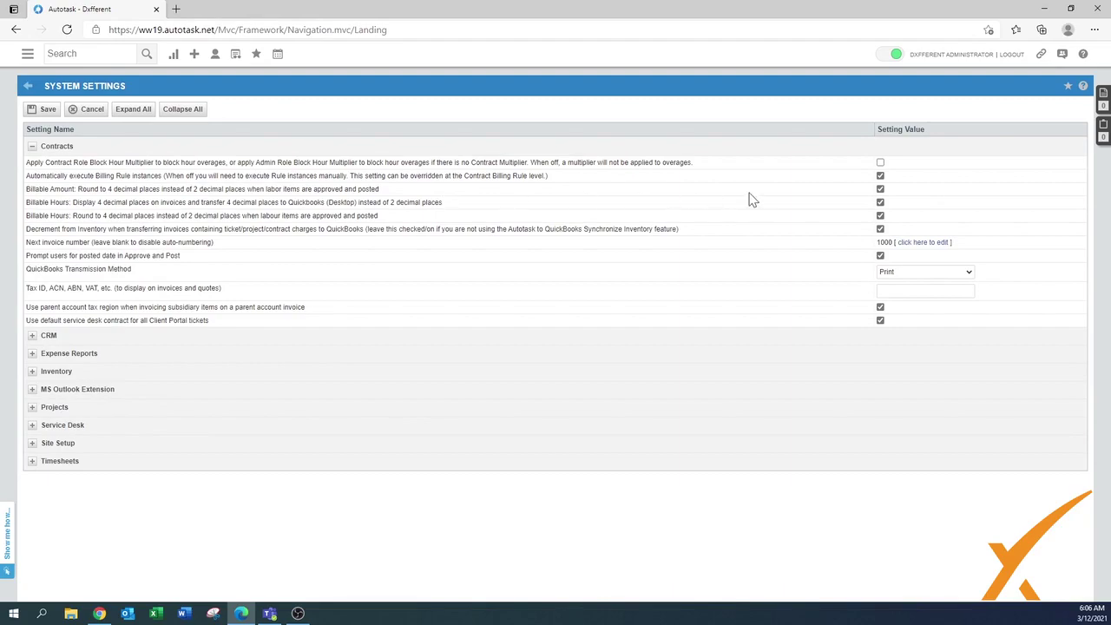
left_click(881, 190)
left_click(881, 203)
left_click(881, 216)
Step: Set the global next invoice number to 2021-2235, save it and accept the change
left_click(919, 247)
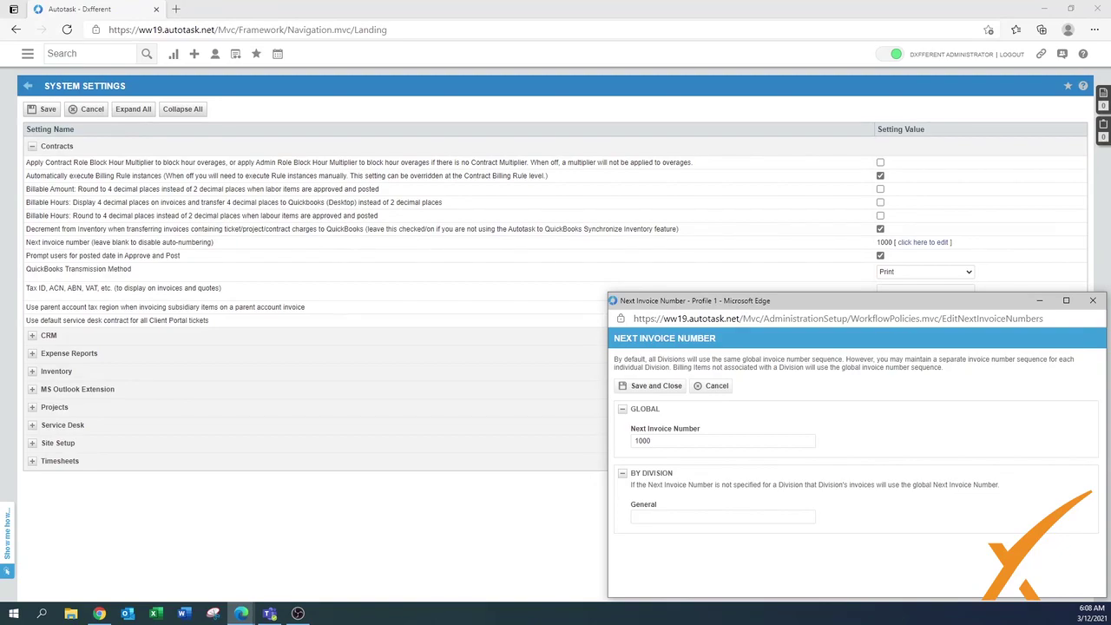
double_click(642, 441)
type("202")
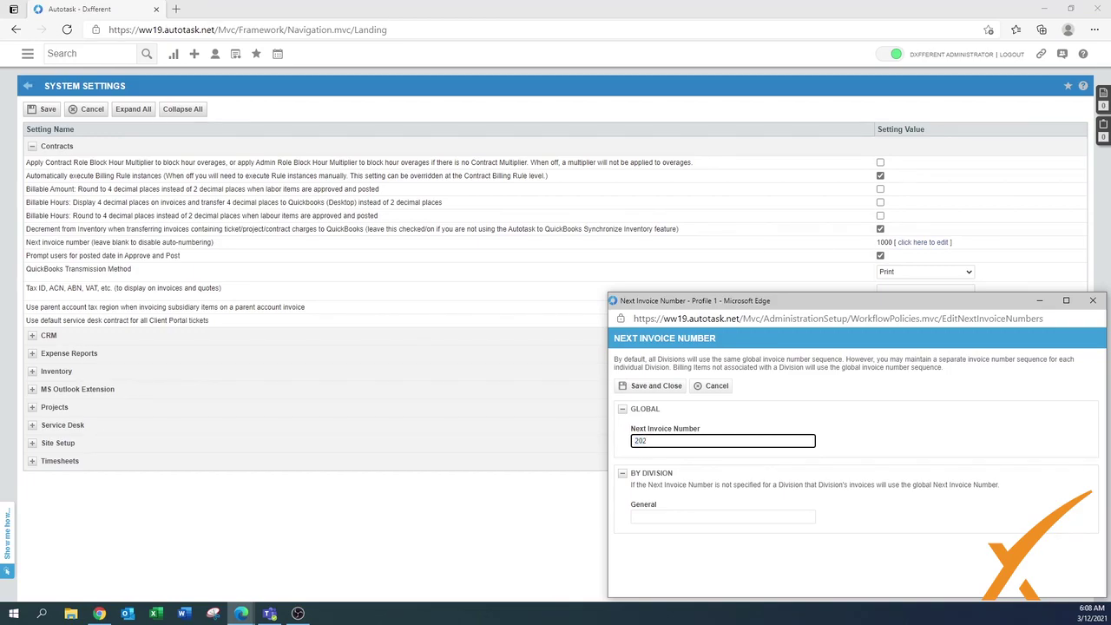
type("1")
key("BackSpace")
type("1-2235")
left_click(655, 387)
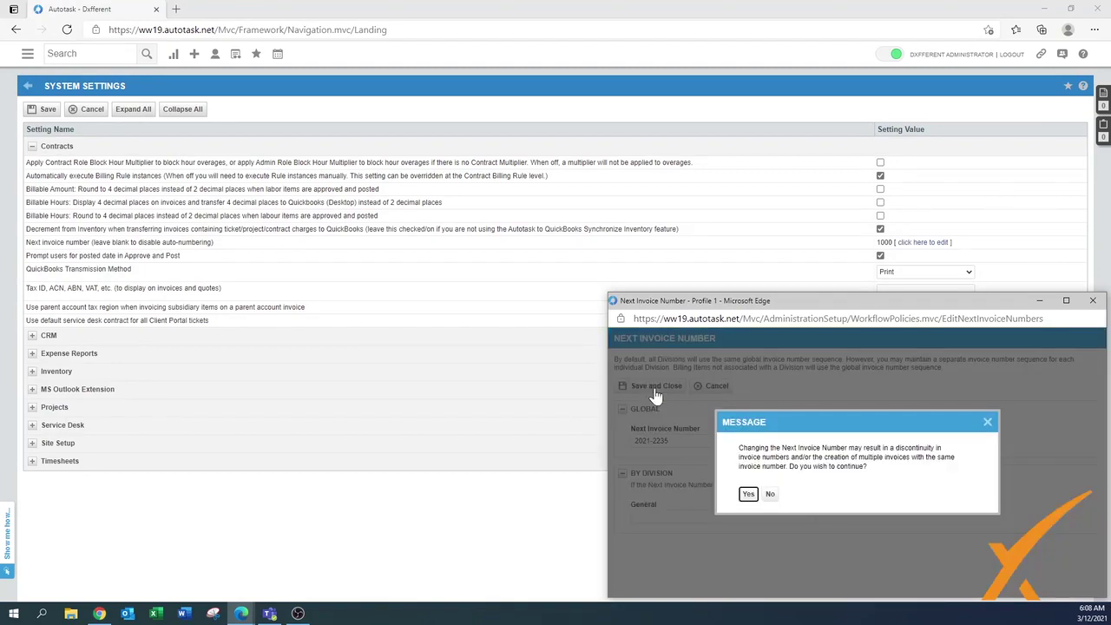
left_click(746, 495)
left_click(748, 495)
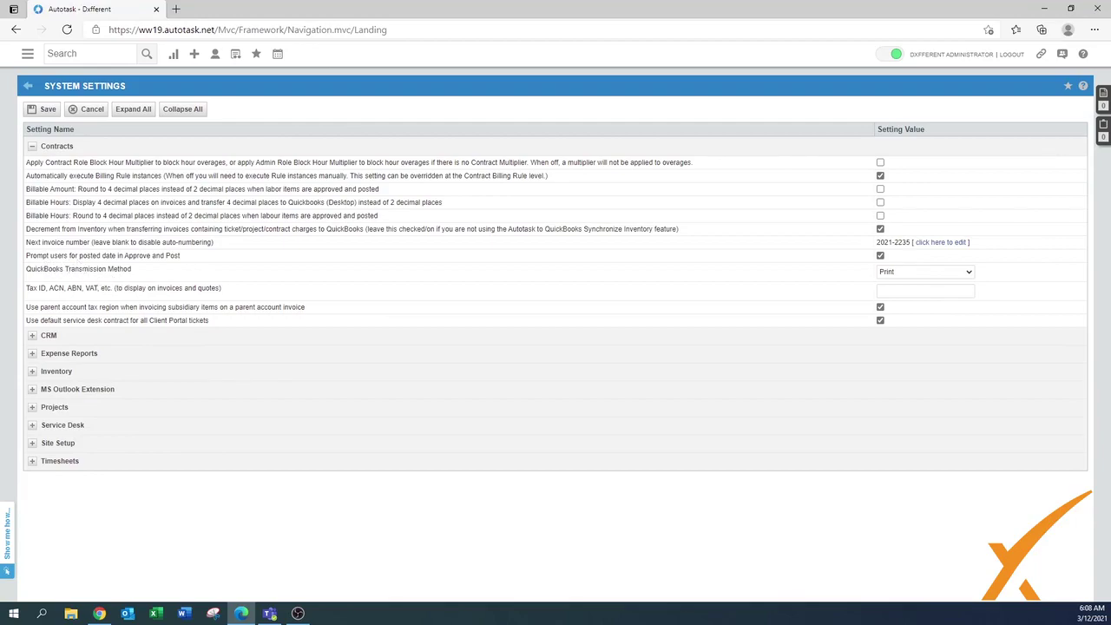
Step: Set the QuickBooks transmission method to Email, leave the tax ID blank and collapse the Contracts settings
left_click(880, 256)
left_click(894, 289)
left_click(894, 274)
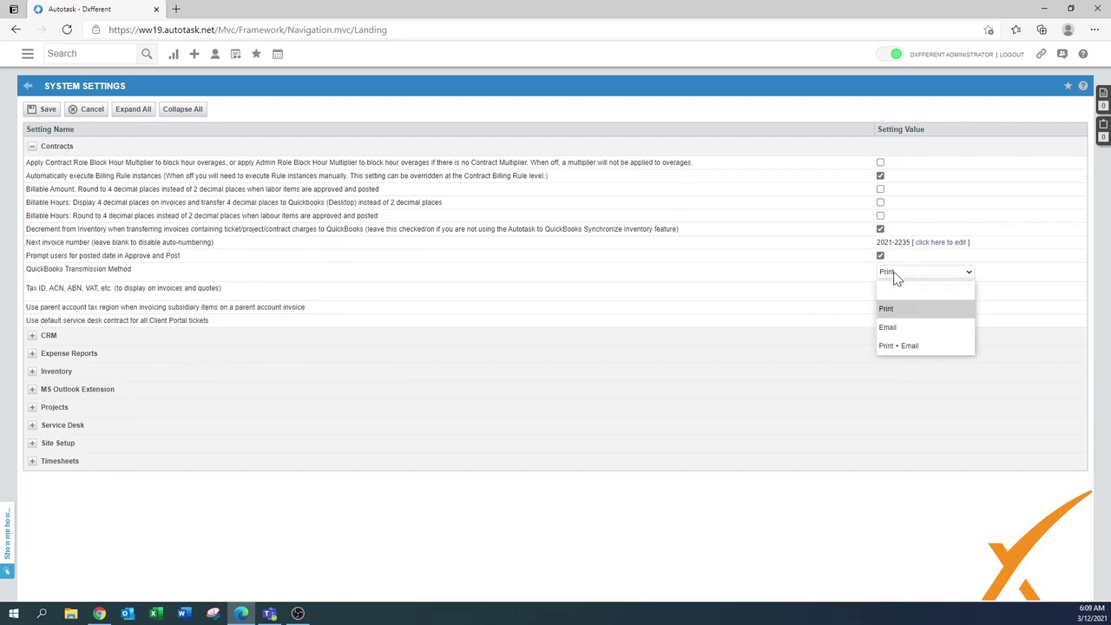
left_click(894, 326)
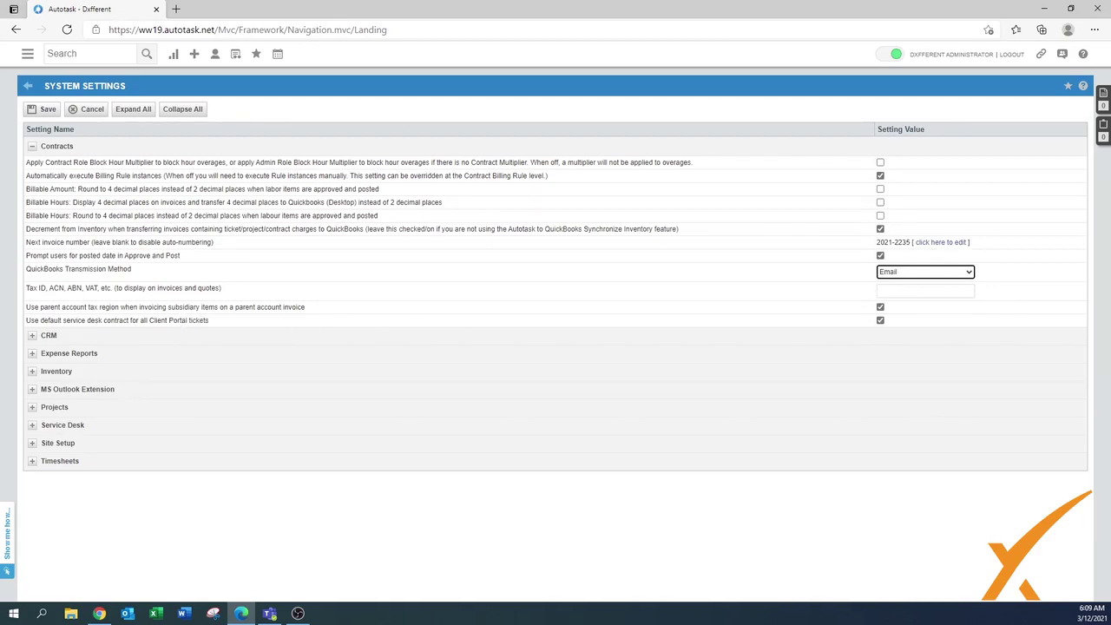
left_click(926, 291)
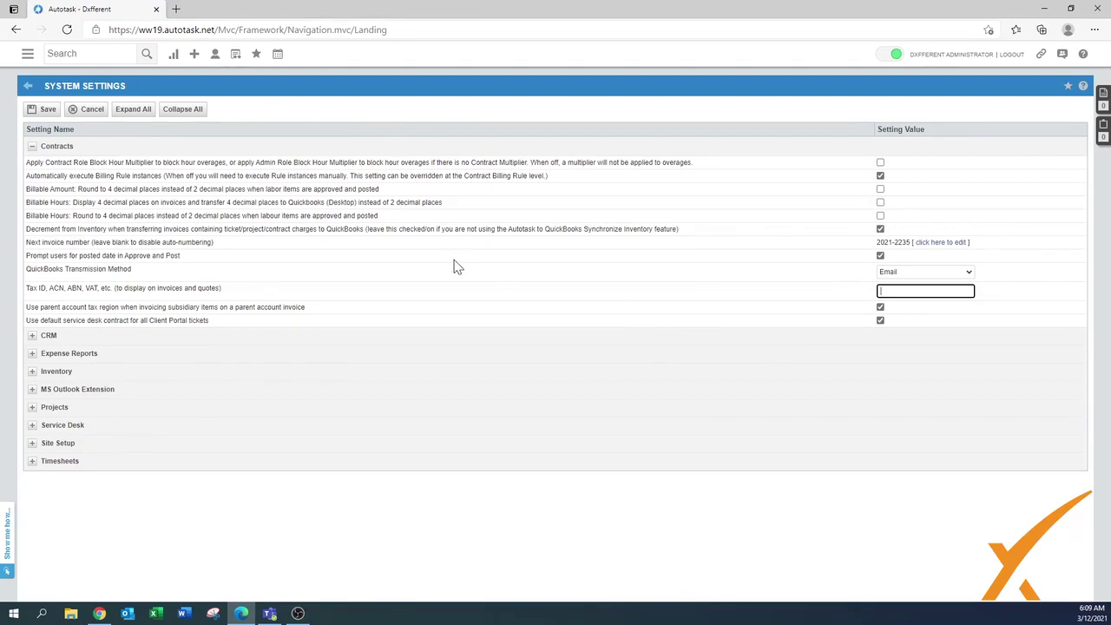
left_click(32, 146)
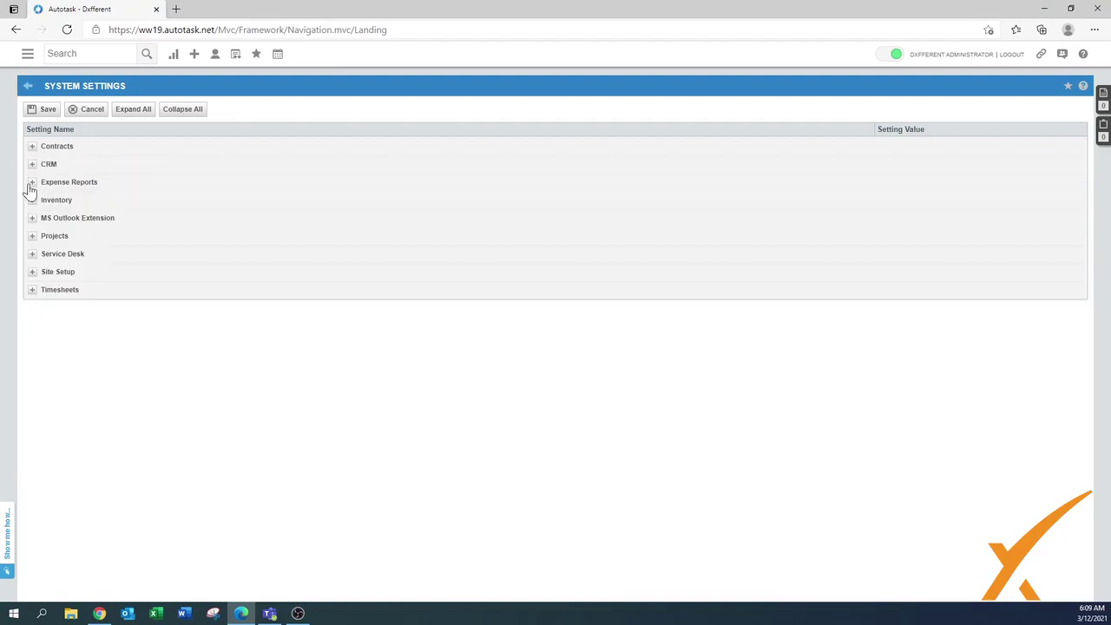
Step: In the CRM settings, select Shipping as the material code for converting quoted shipping items to billing items
left_click(32, 165)
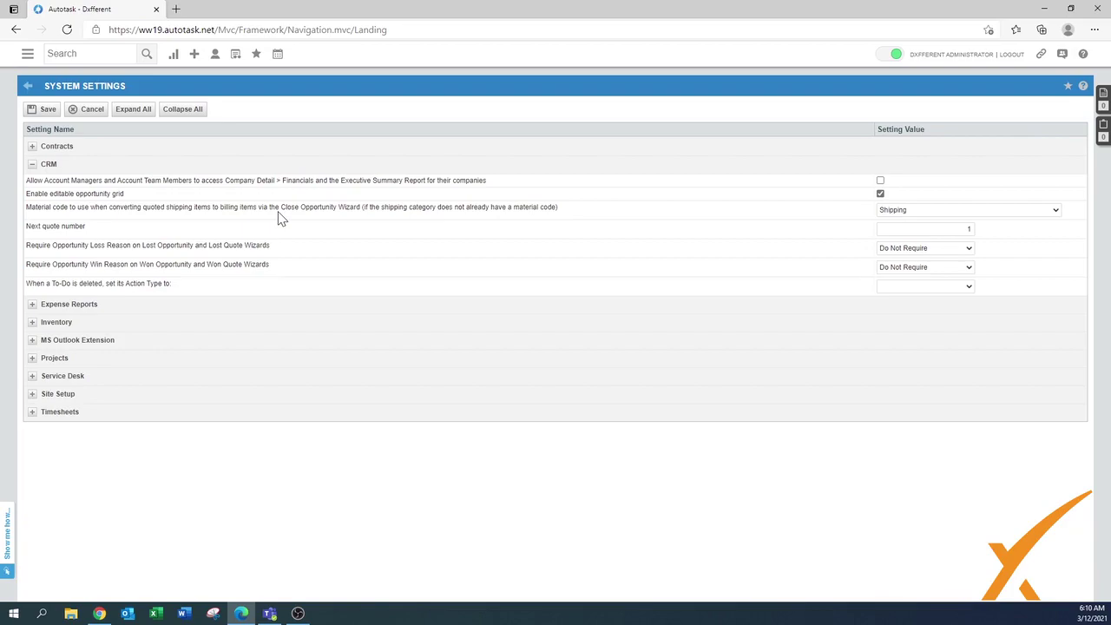
left_click(911, 212)
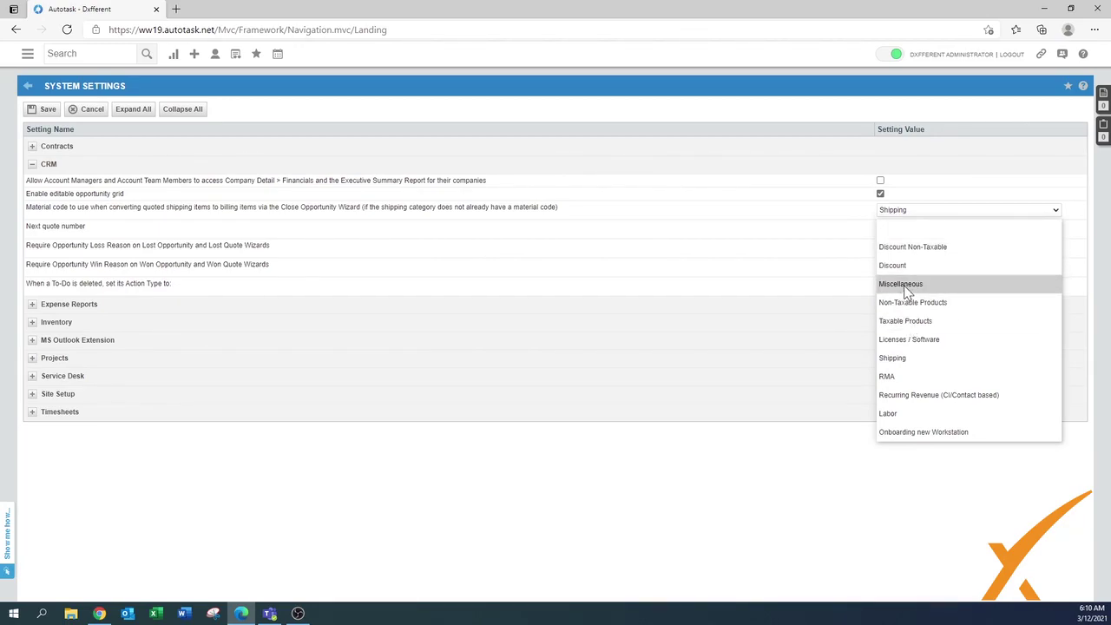
left_click(891, 358)
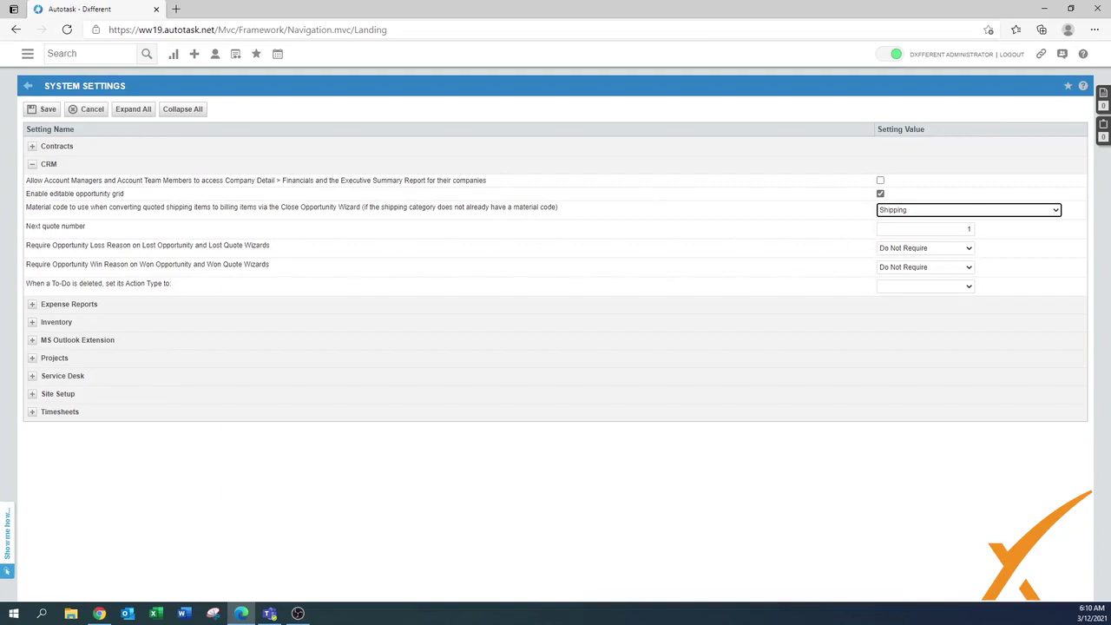
Step: Try to set the next quote number to 2021-8564
left_click(969, 229)
double_click(969, 228)
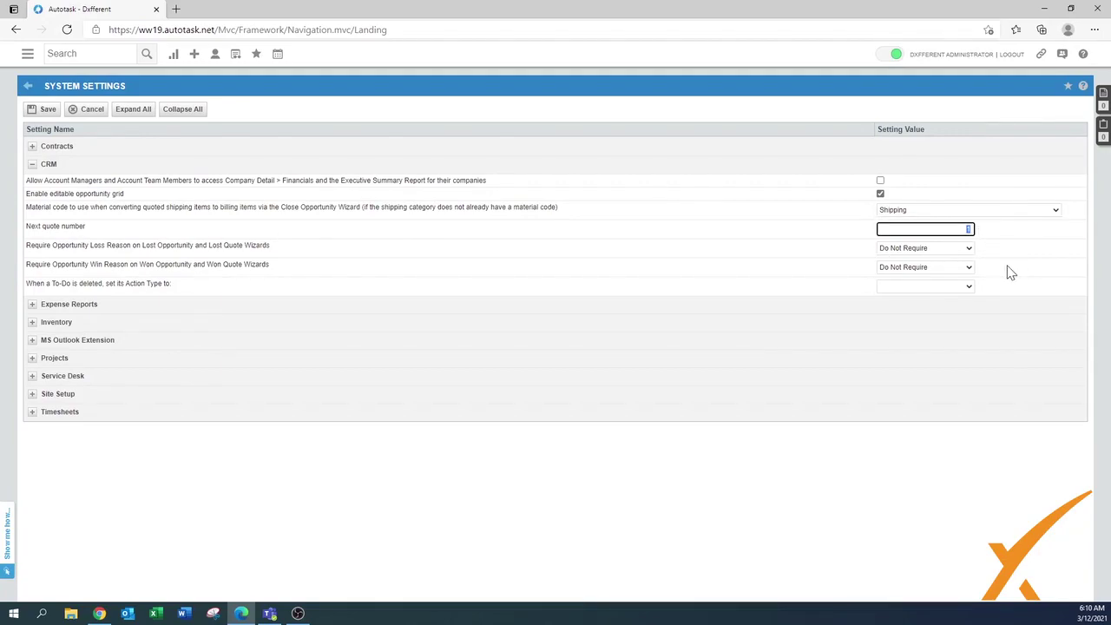
type("2021-8564")
left_click(898, 266)
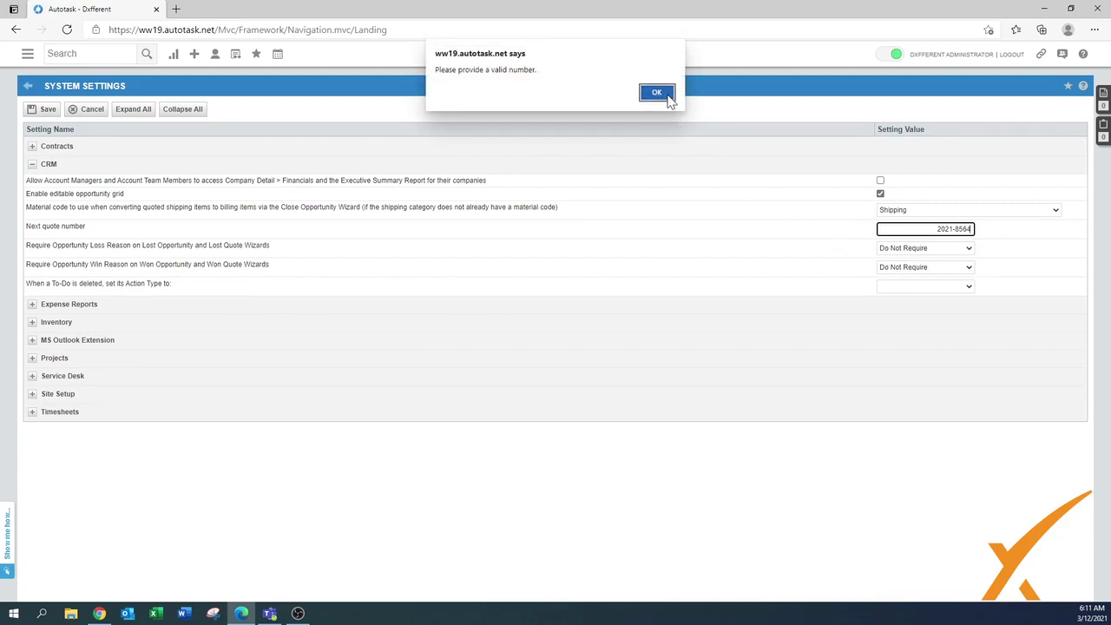
left_click(657, 92)
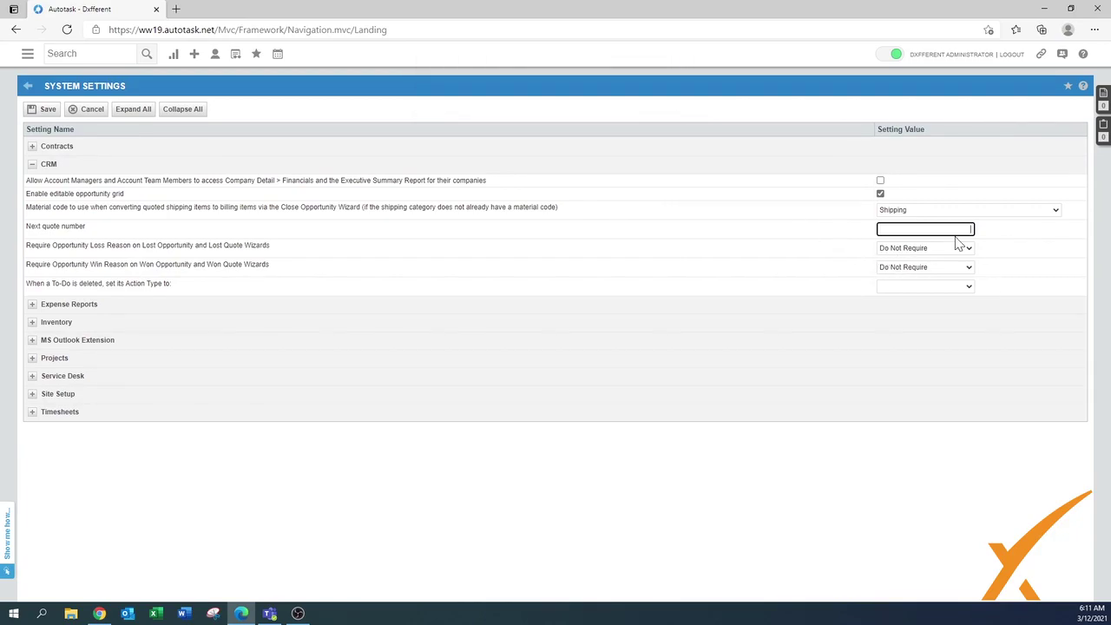
Step: Set the next quote number to 8963 and the opportunity loss reason requirement to Require Reason Only
type("8963")
left_click(939, 250)
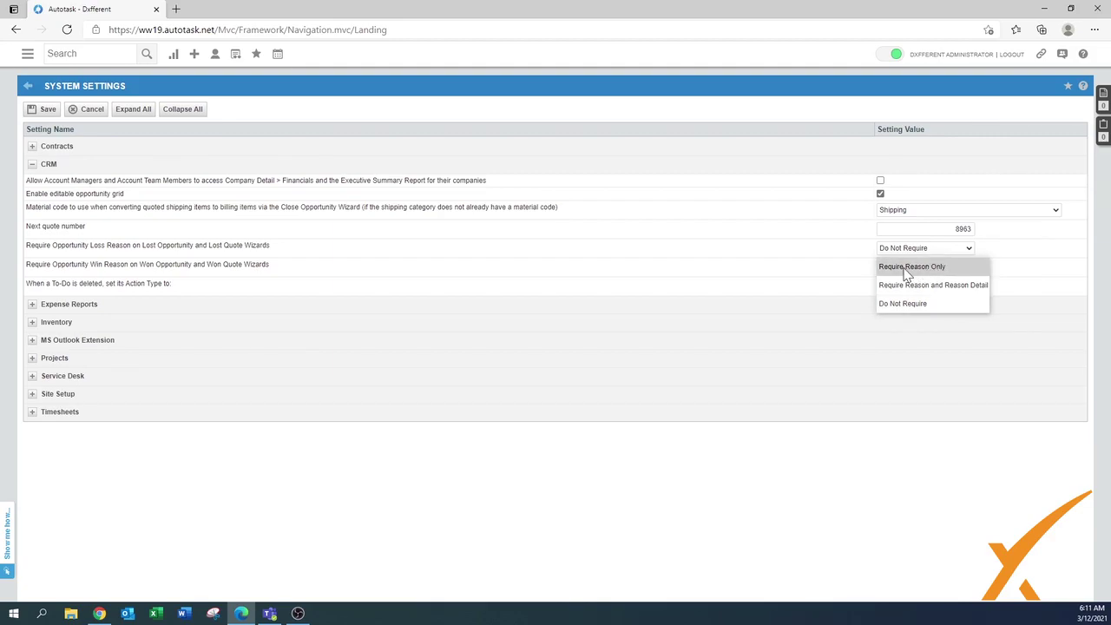
left_click(907, 268)
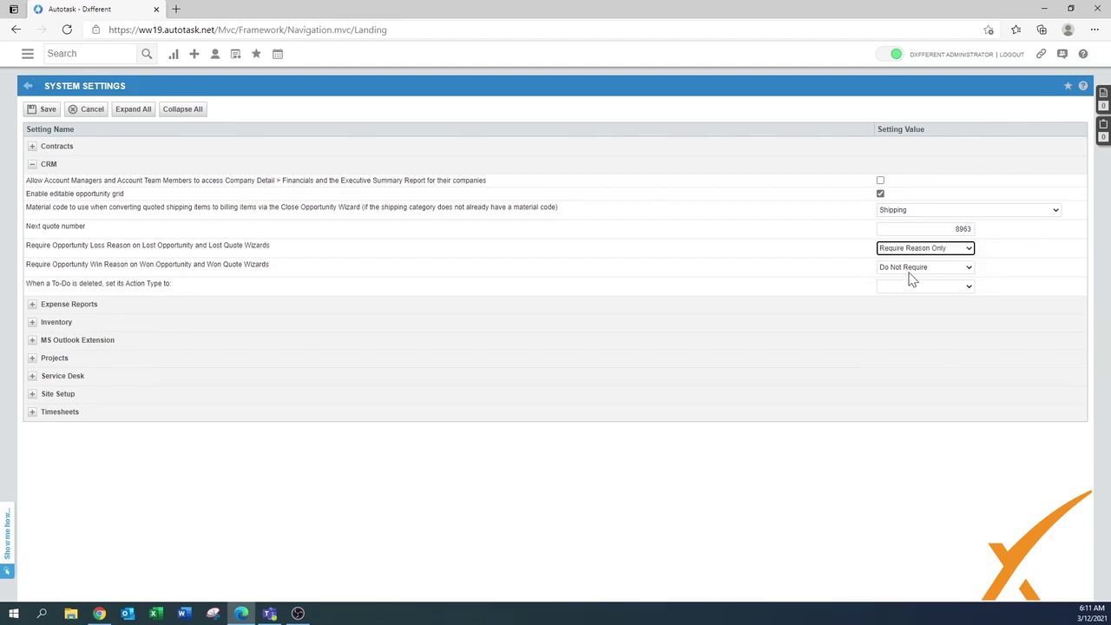
Step: Set the opportunity win reason requirement for the won opportunity and quote wizards to Require Reason Only
left_click(912, 269)
left_click(911, 287)
left_click(923, 269)
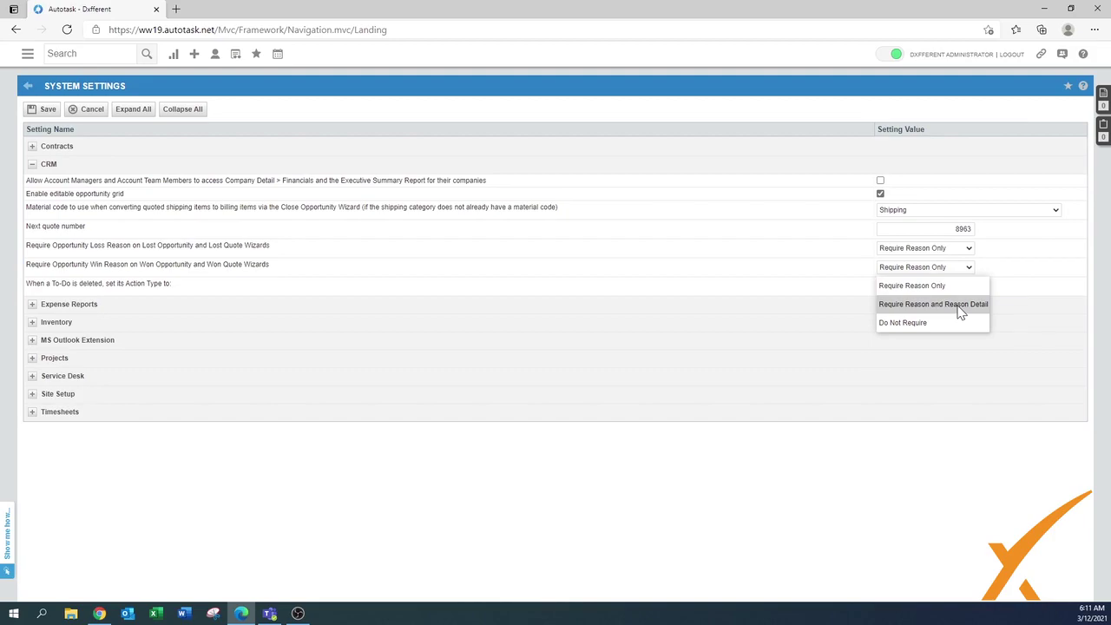
left_click(936, 288)
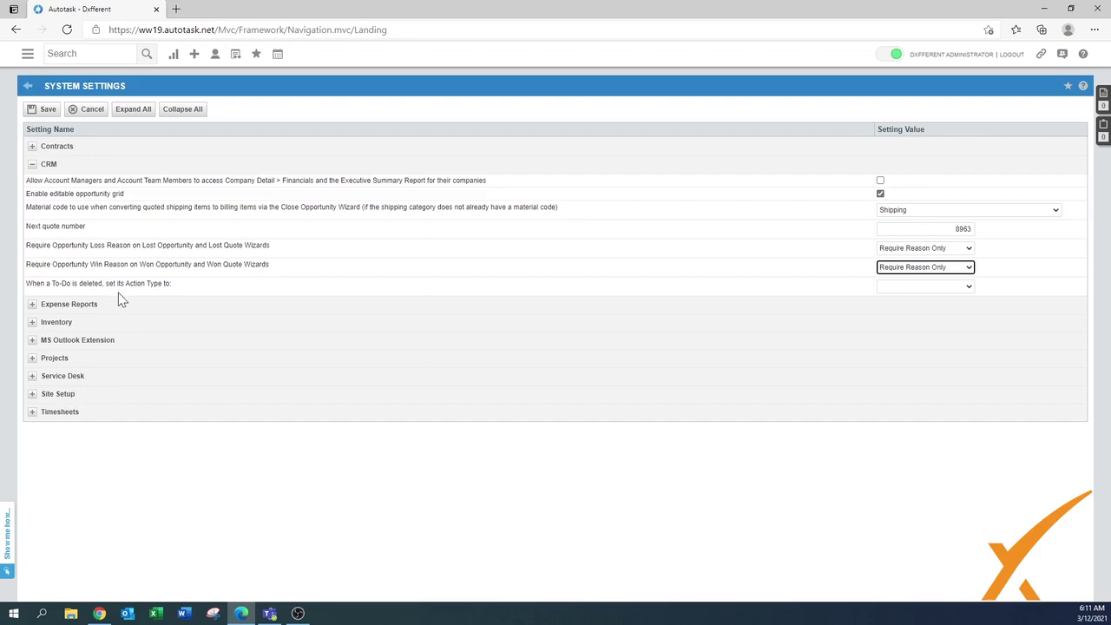
Step: Set the action type for deleted To-Dos to General (To-Do View) and collapse the CRM settings
left_click(969, 287)
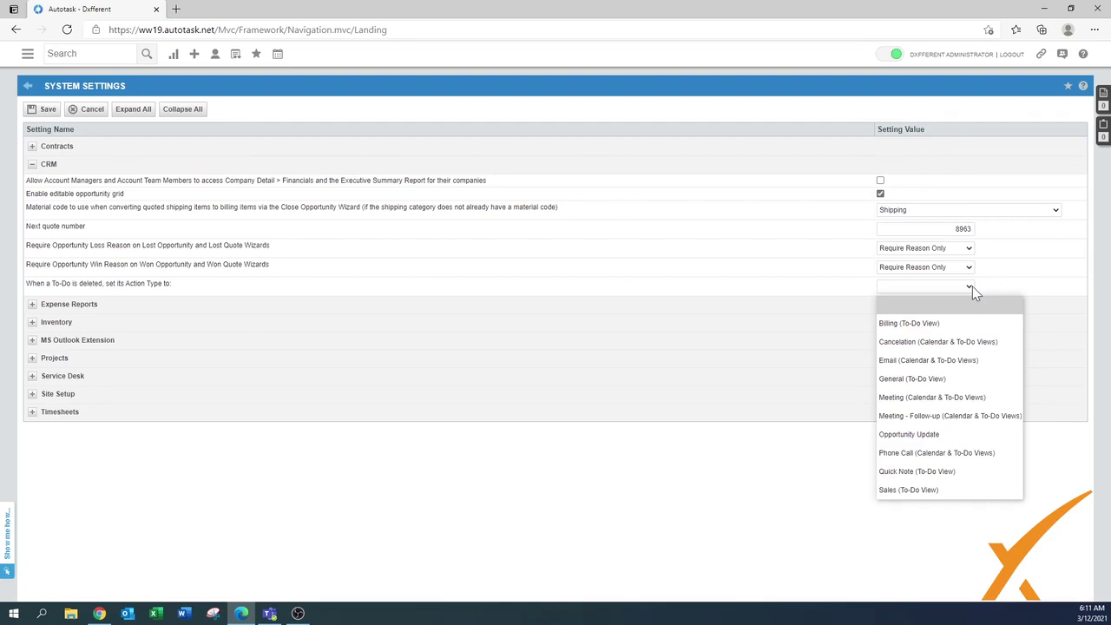
left_click(942, 382)
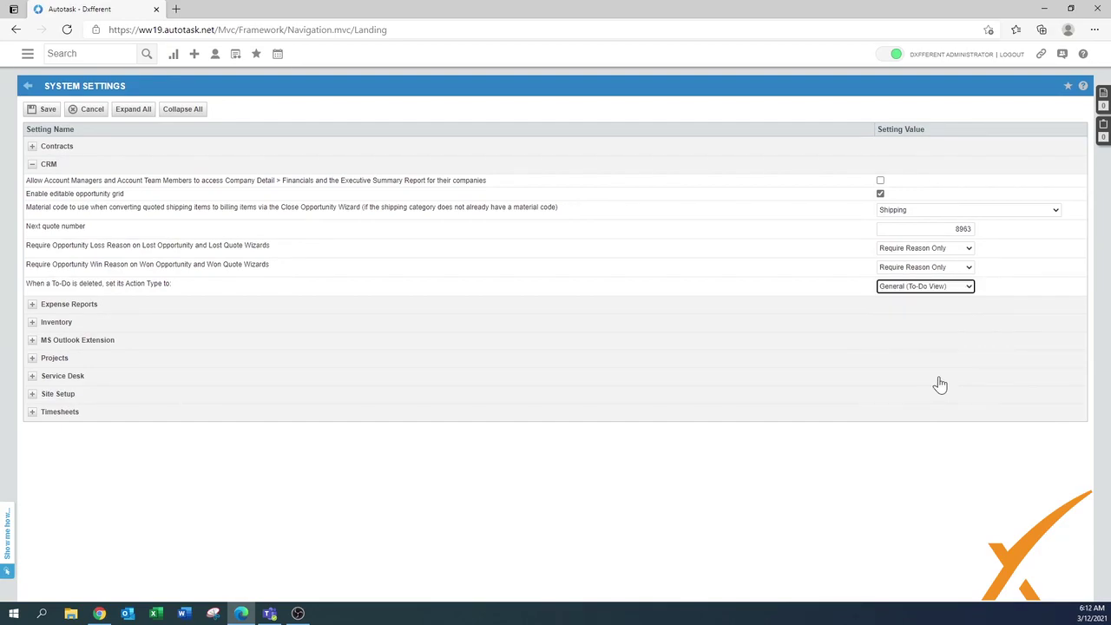
left_click(31, 166)
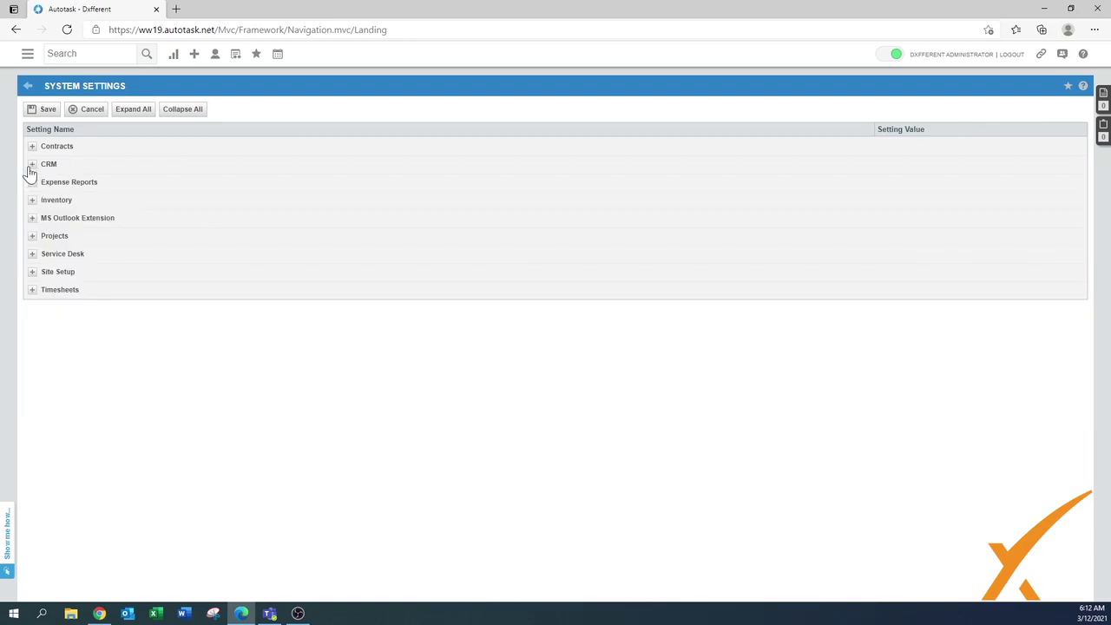
Step: Save the system settings, applying the new QuickBooks transmission method to both new and existing companies
left_click(46, 111)
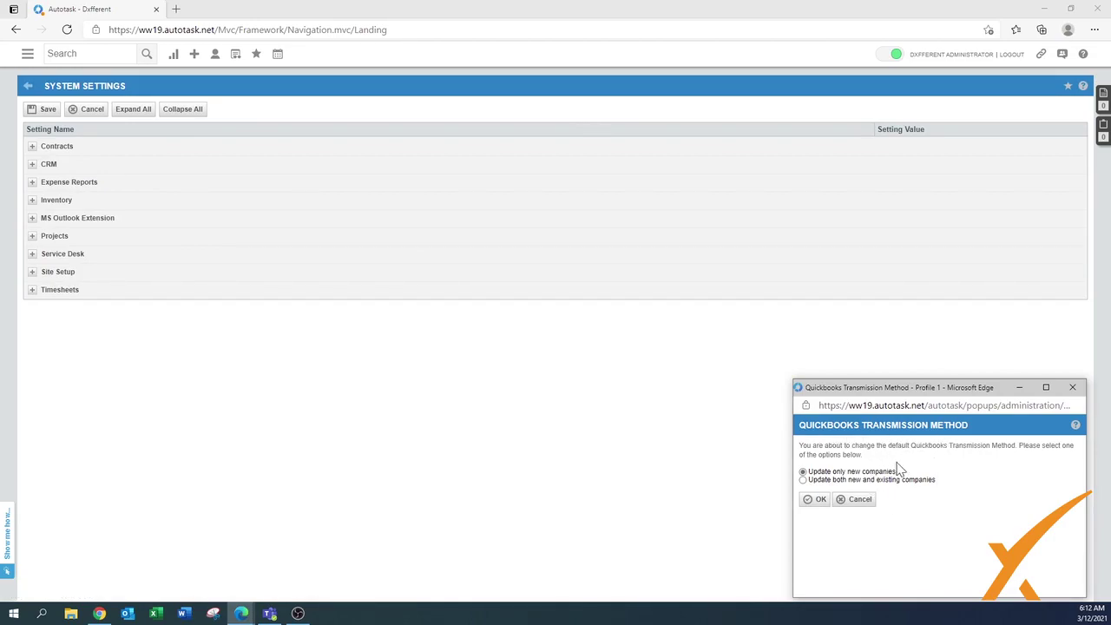
left_click(803, 480)
left_click(817, 503)
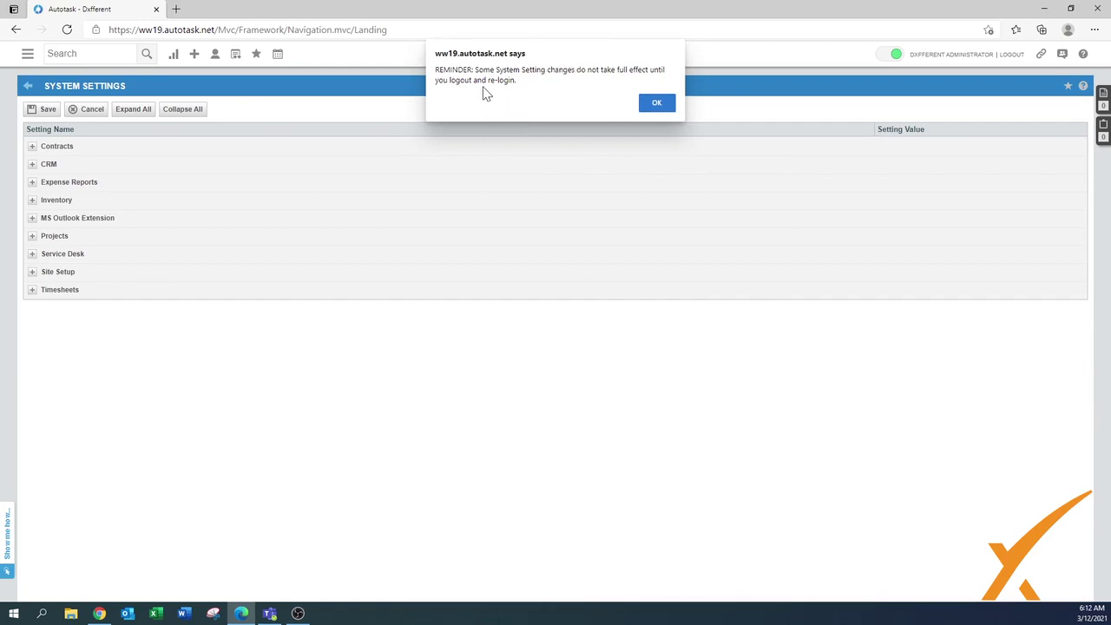
left_click(657, 104)
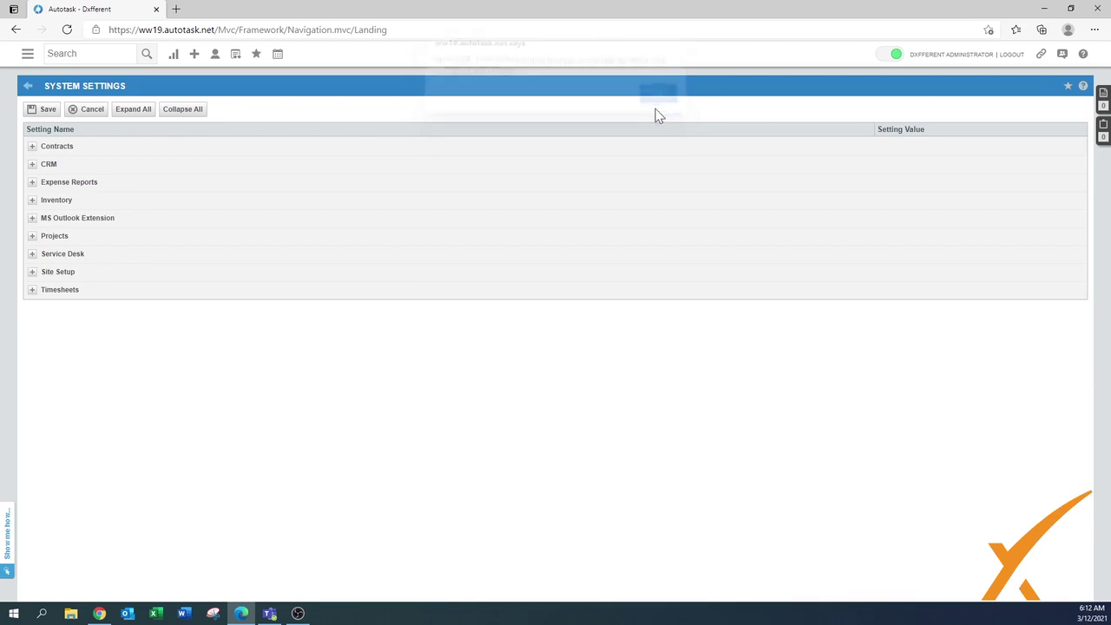
Step: Review the Expense Reports settings and set the Inventory default description for purchase order items to Quote Item
left_click(32, 182)
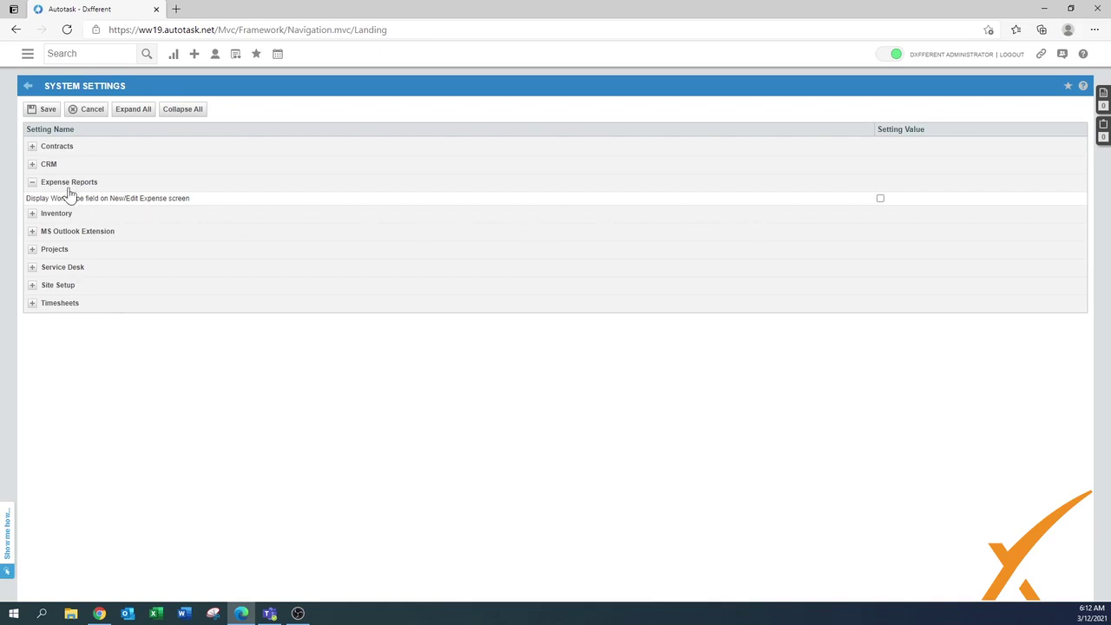
left_click(32, 182)
left_click(32, 201)
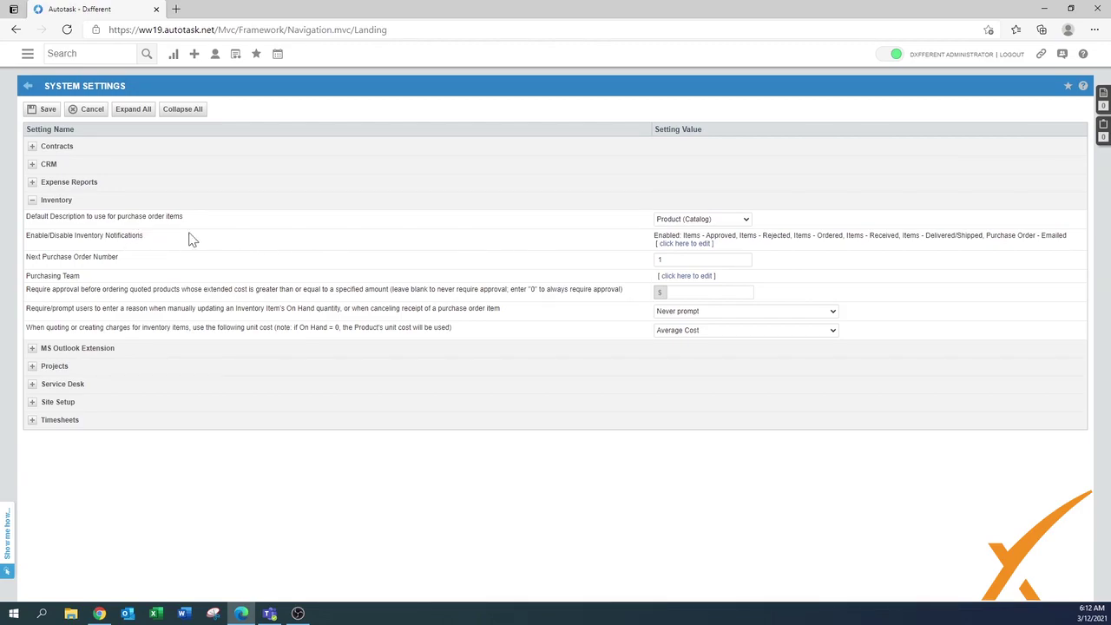
left_click(700, 224)
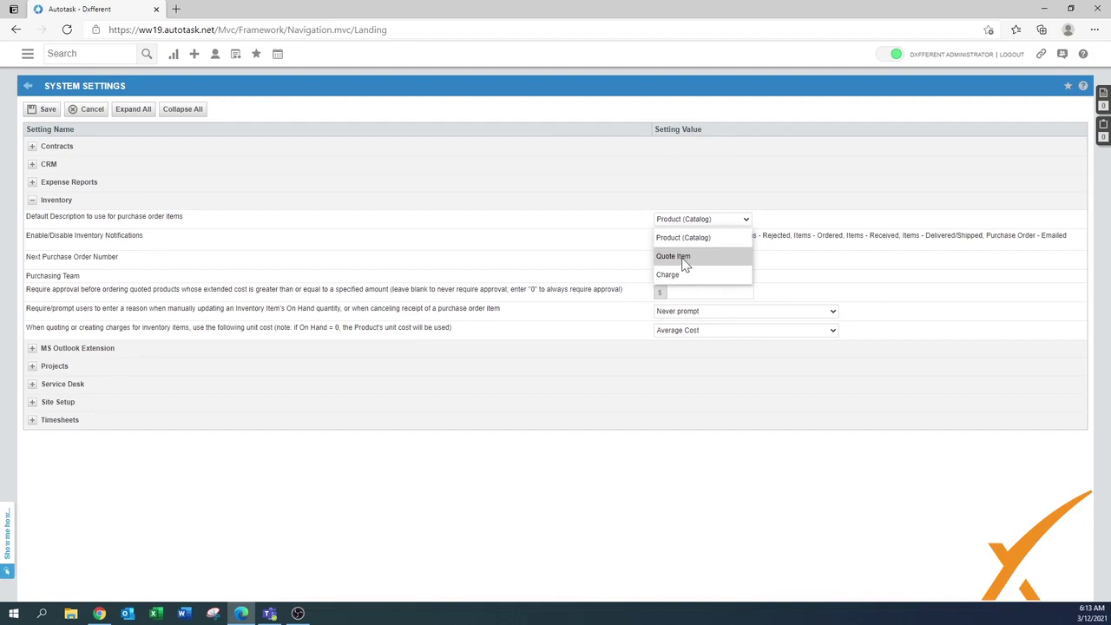
left_click(683, 257)
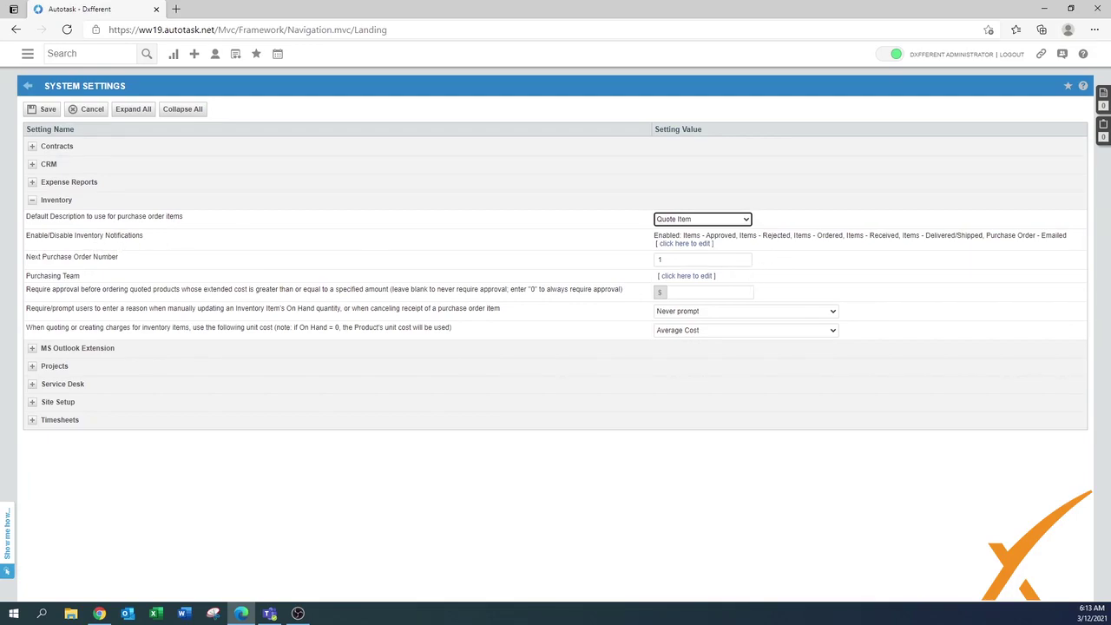
Step: Review which inventory events send notification emails and leave the selection unchanged
left_click(684, 244)
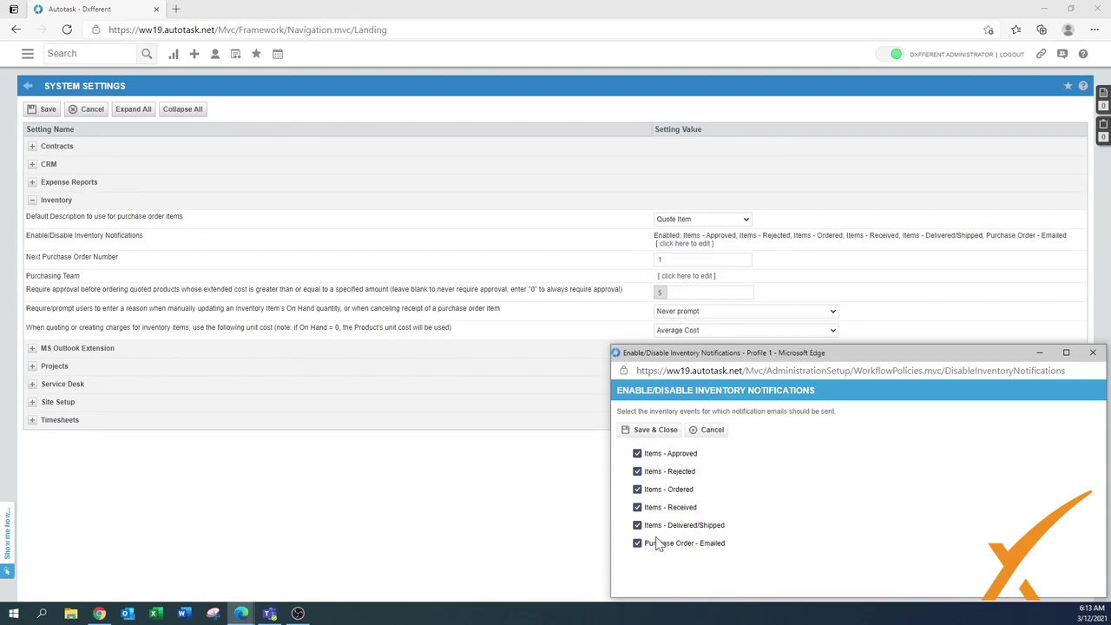
left_click(712, 431)
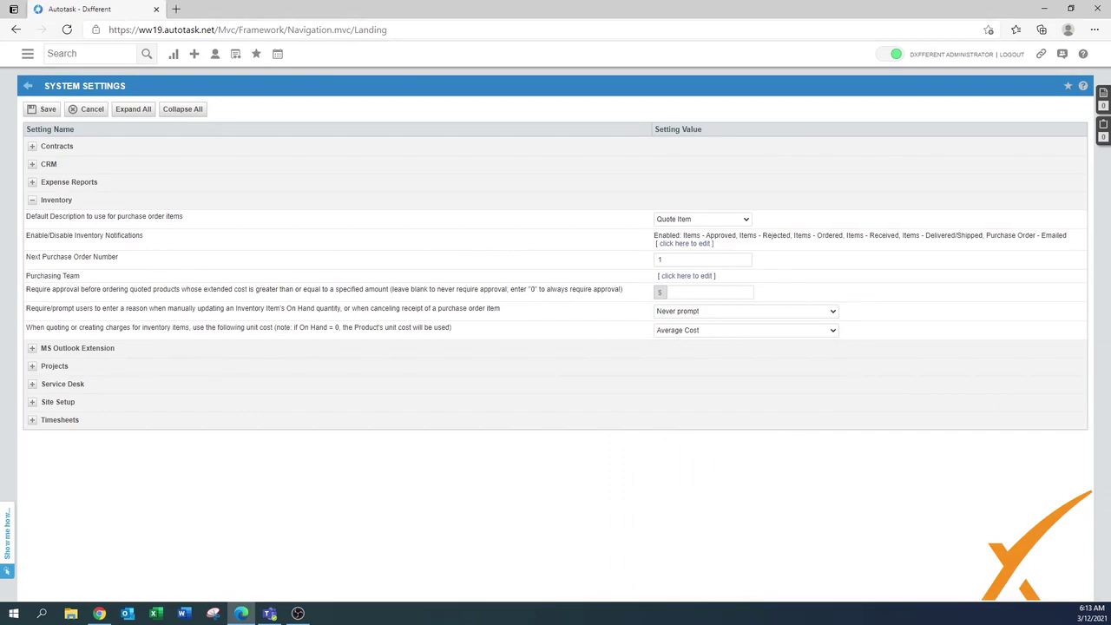
Step: Set the Inventory next purchase order number to 3030 and check the Purchasing Team configuration without changing it
double_click(658, 261)
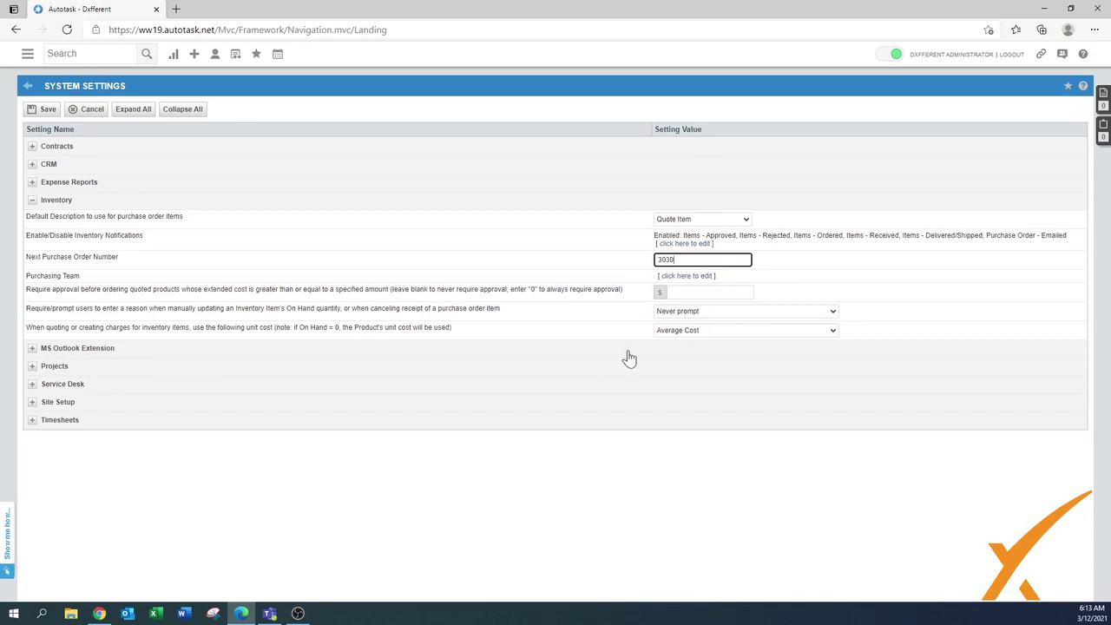
left_click(685, 276)
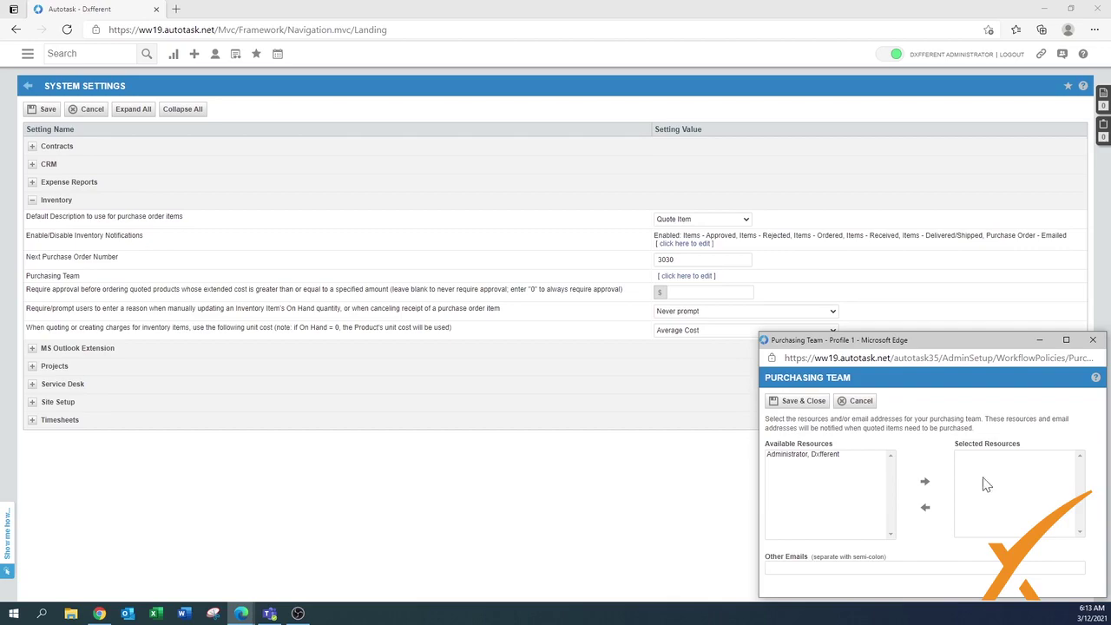
left_click(860, 401)
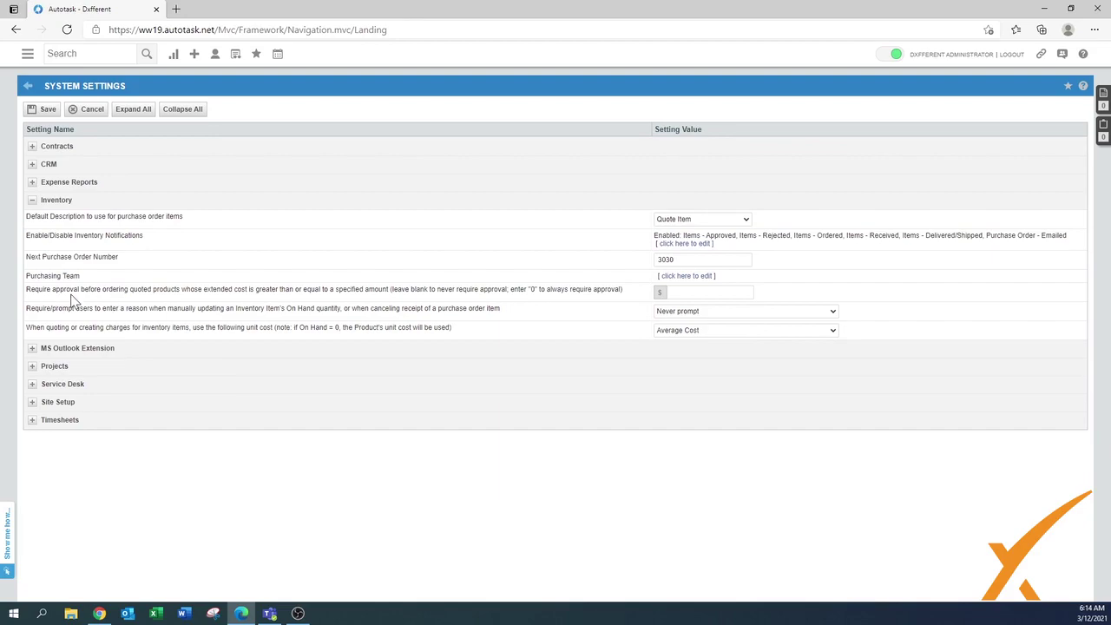
Step: Set the approval threshold for quoted products to 5,000.00 and always require a reason for On Hand quantity updates
left_click(750, 293)
left_click(691, 315)
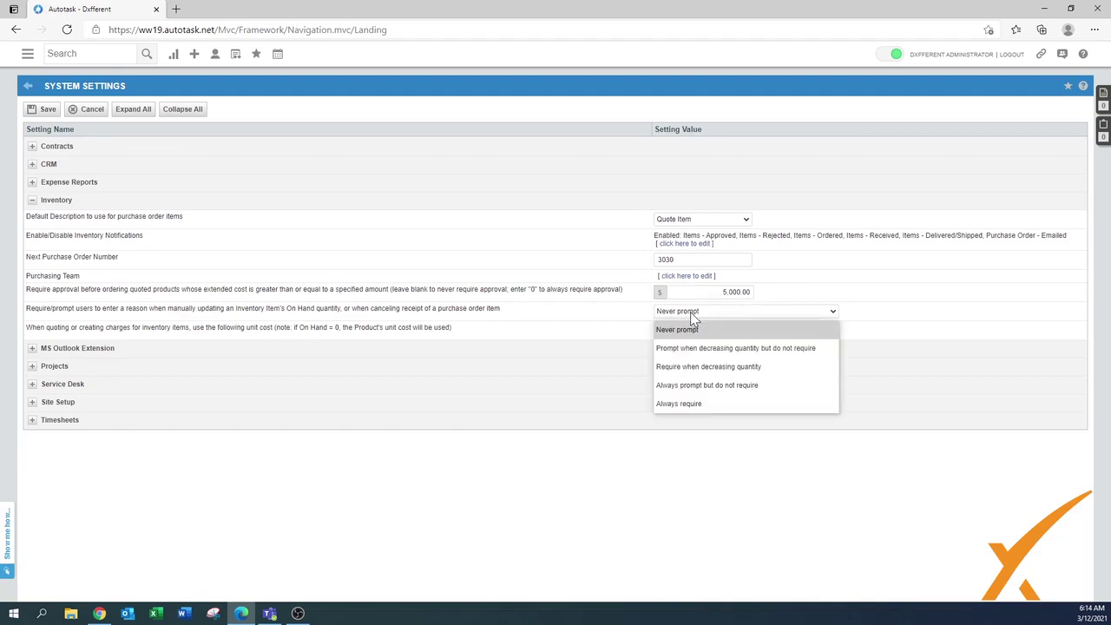
left_click(678, 404)
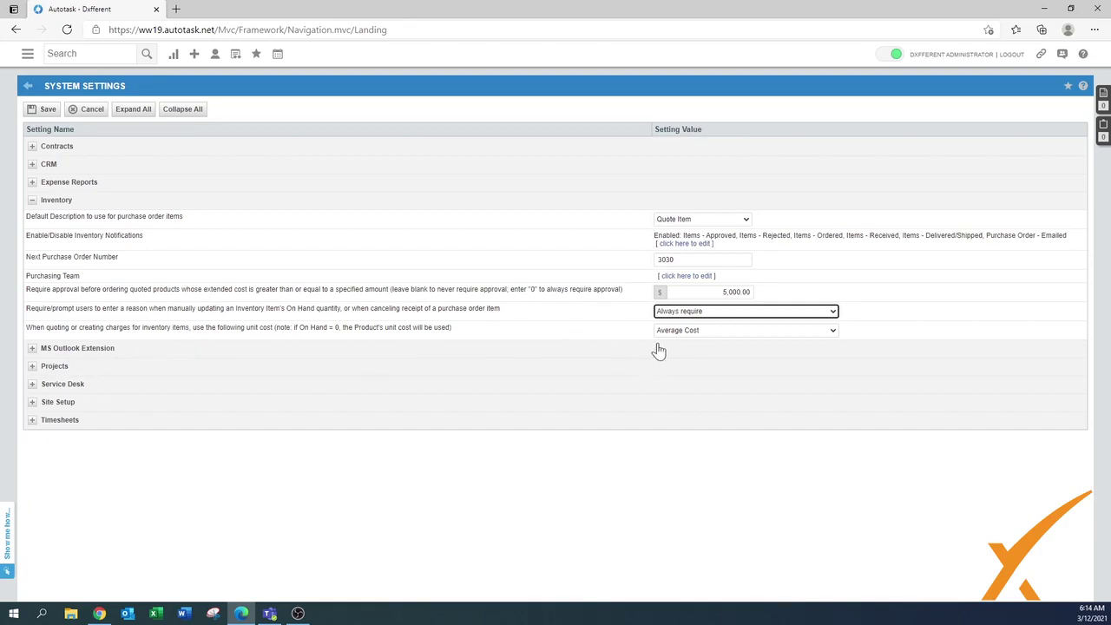
Step: Set the inventory unit cost basis to Cost of unit(s) received furthest in the past and collapse the Inventory settings
left_click(684, 333)
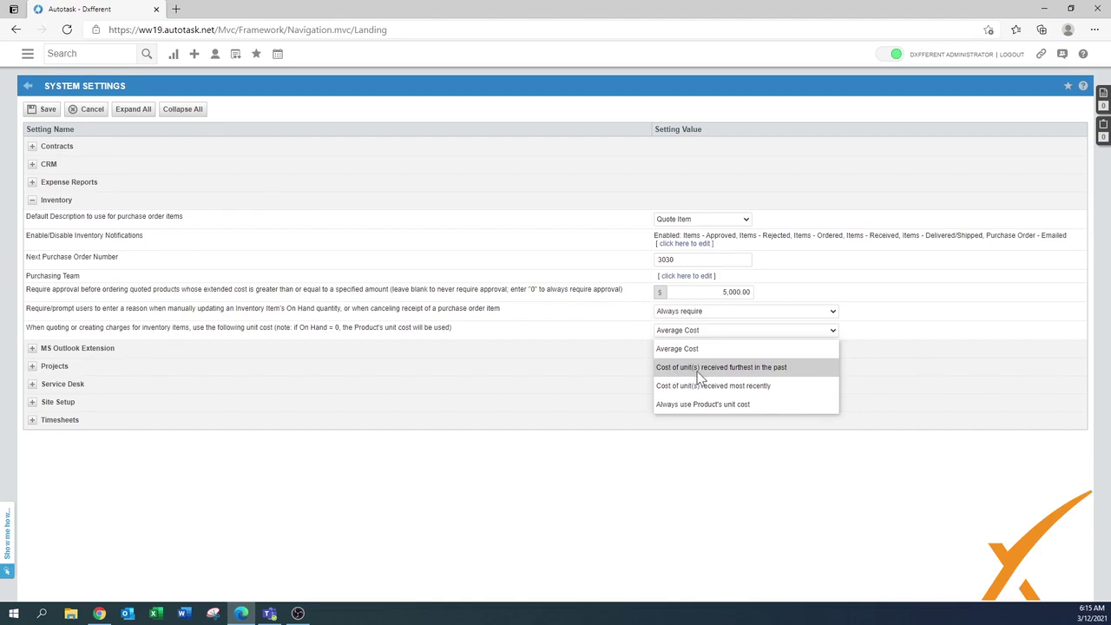
left_click(750, 368)
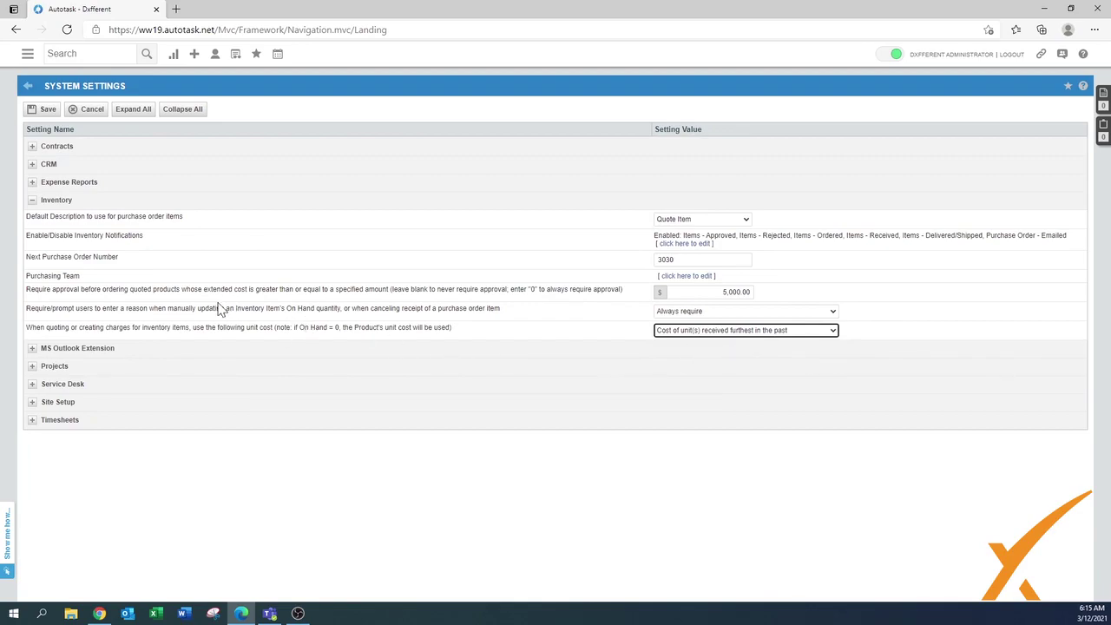
left_click(32, 200)
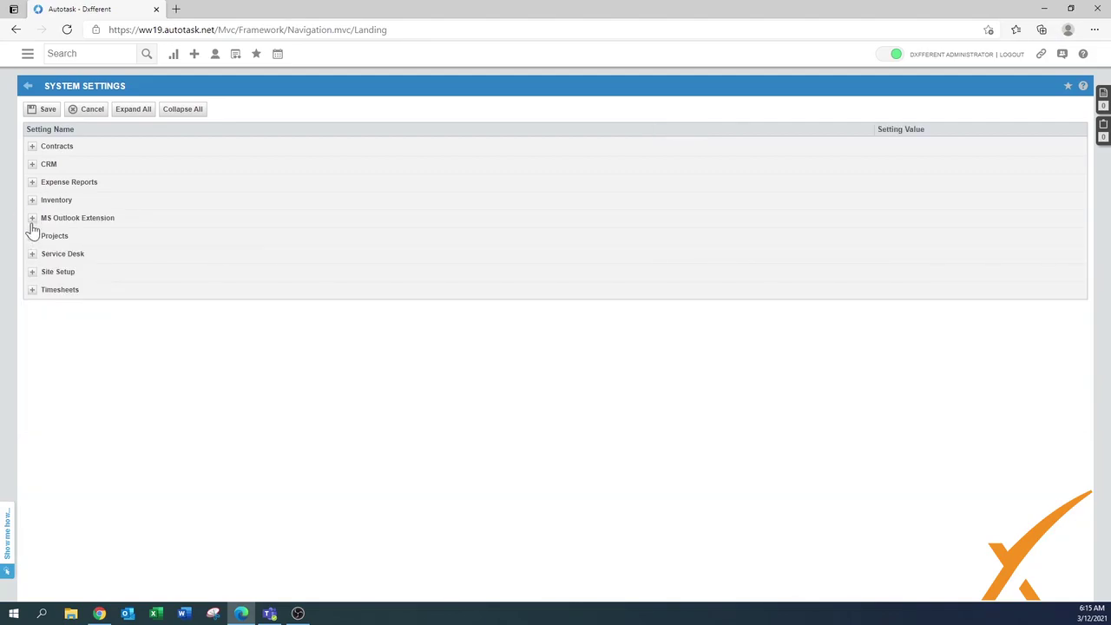
Step: Review the MS Outlook Extension setting, and set time entry on completed tasks to Allow in the Projects settings
left_click(33, 219)
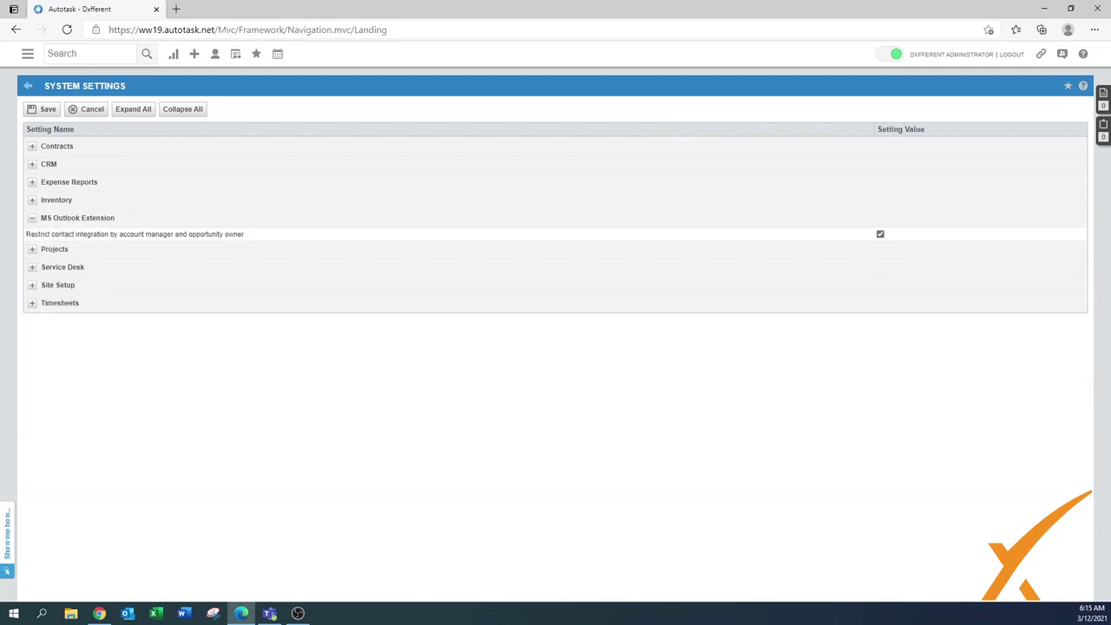
left_click(32, 218)
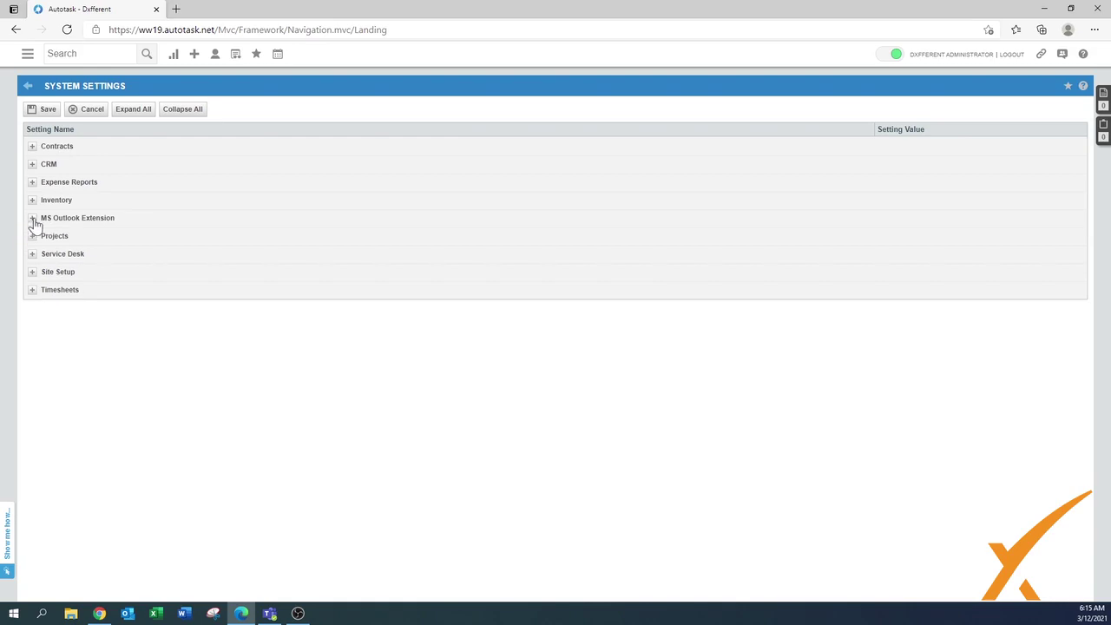
left_click(32, 236)
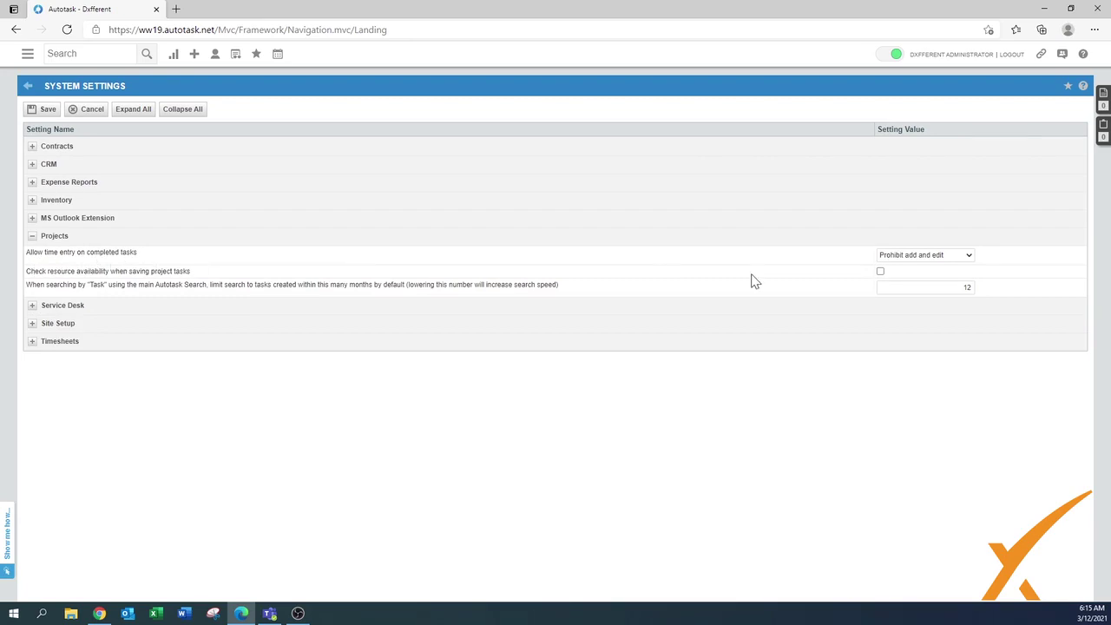
left_click(921, 260)
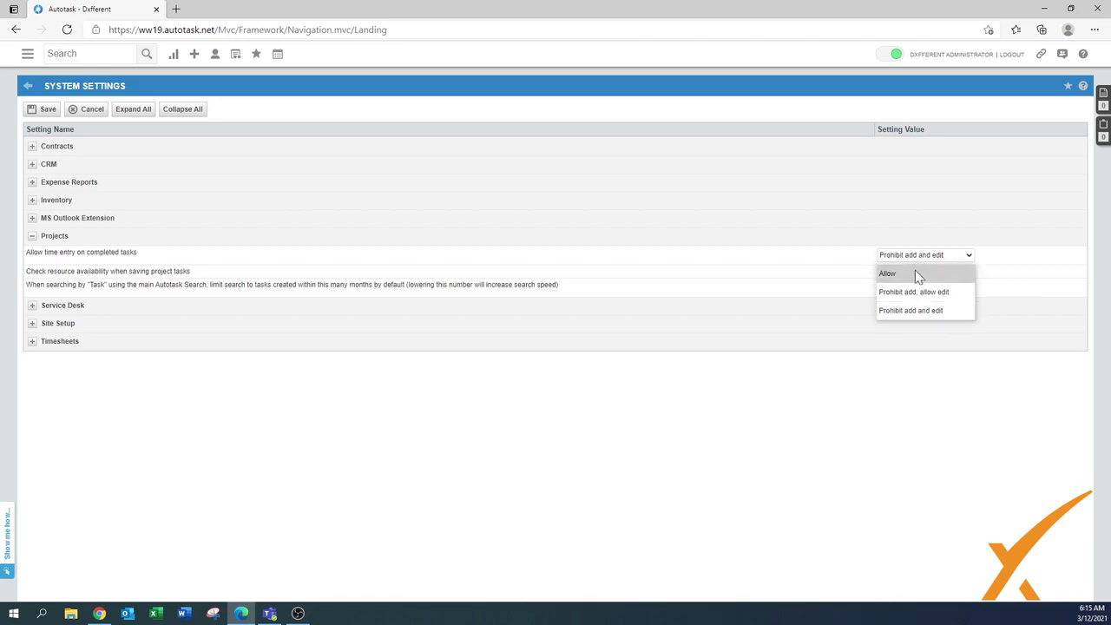
left_click(911, 276)
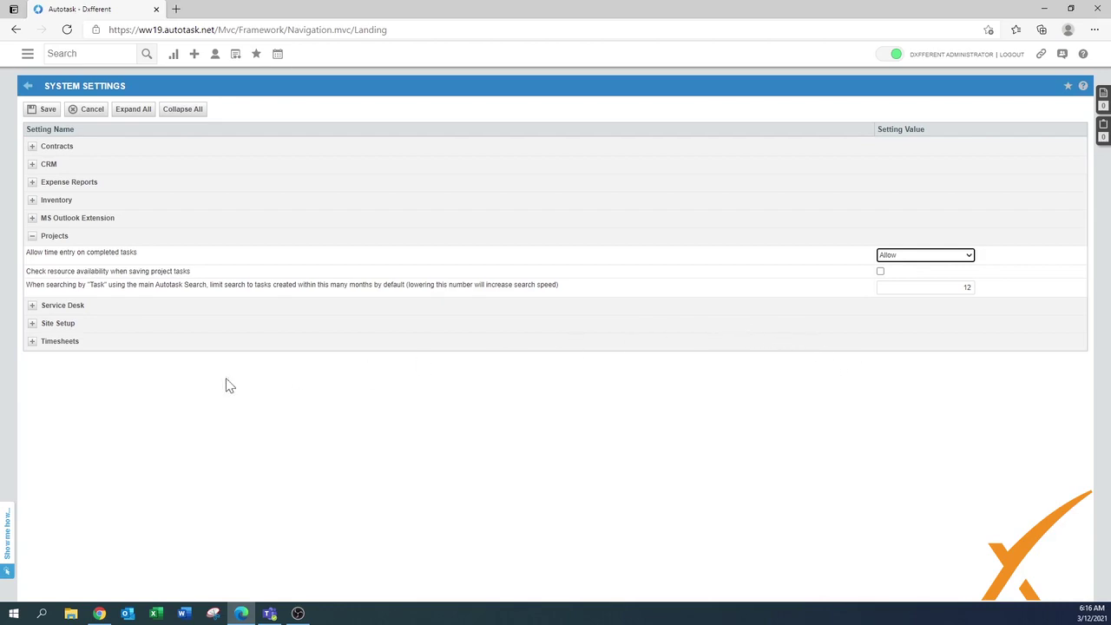
left_click(32, 238)
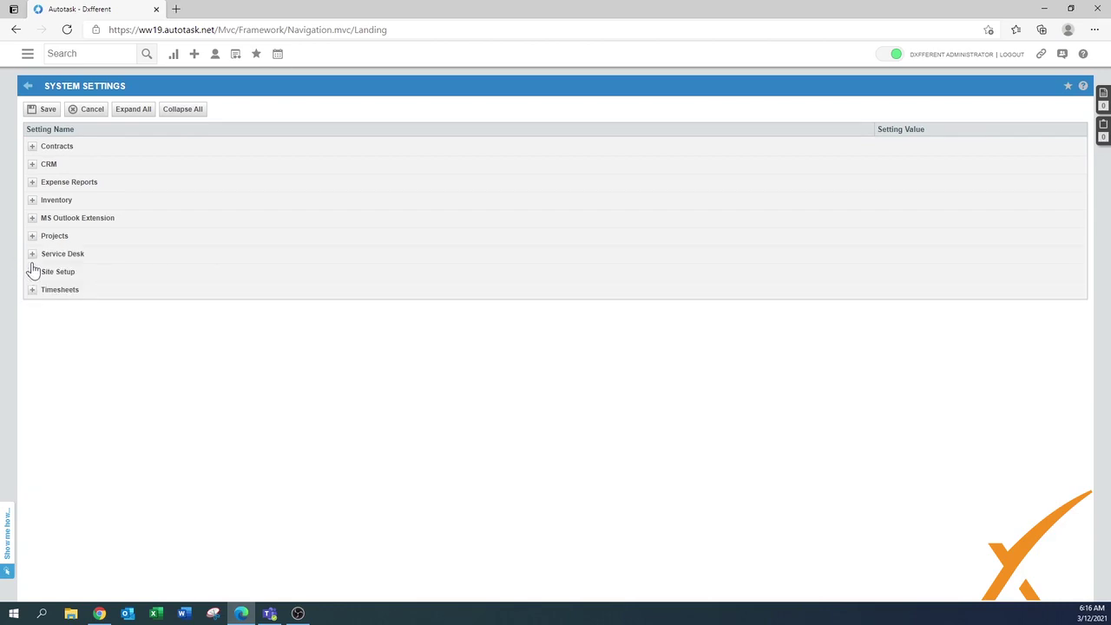
Step: In the Service Desk settings, set time entry on completed tickets to Prohibit add, allow edit
left_click(32, 254)
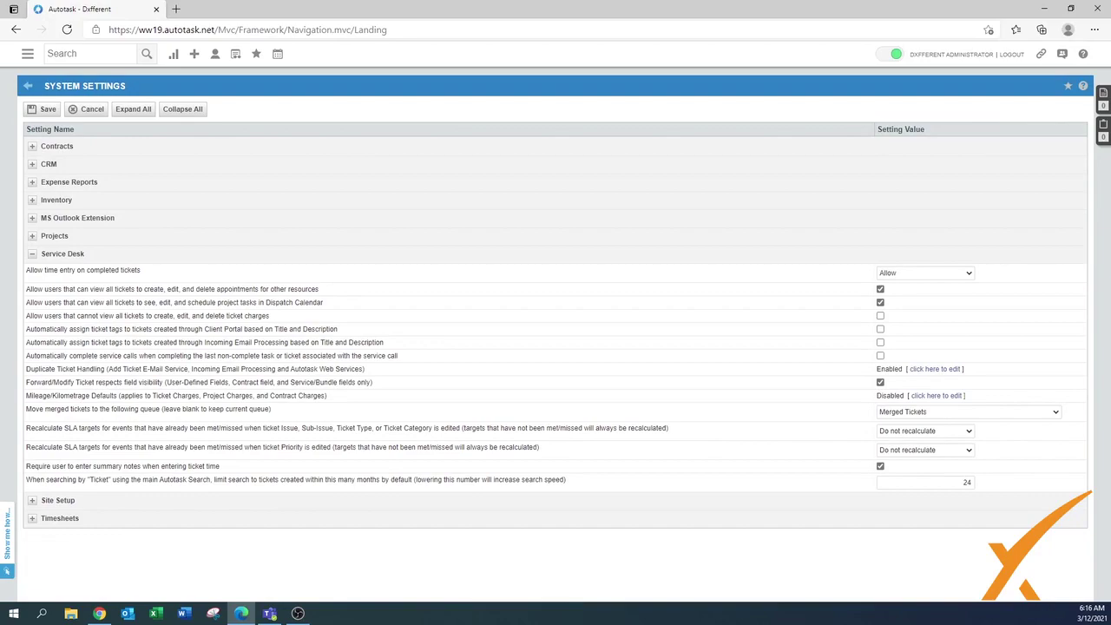
left_click(902, 275)
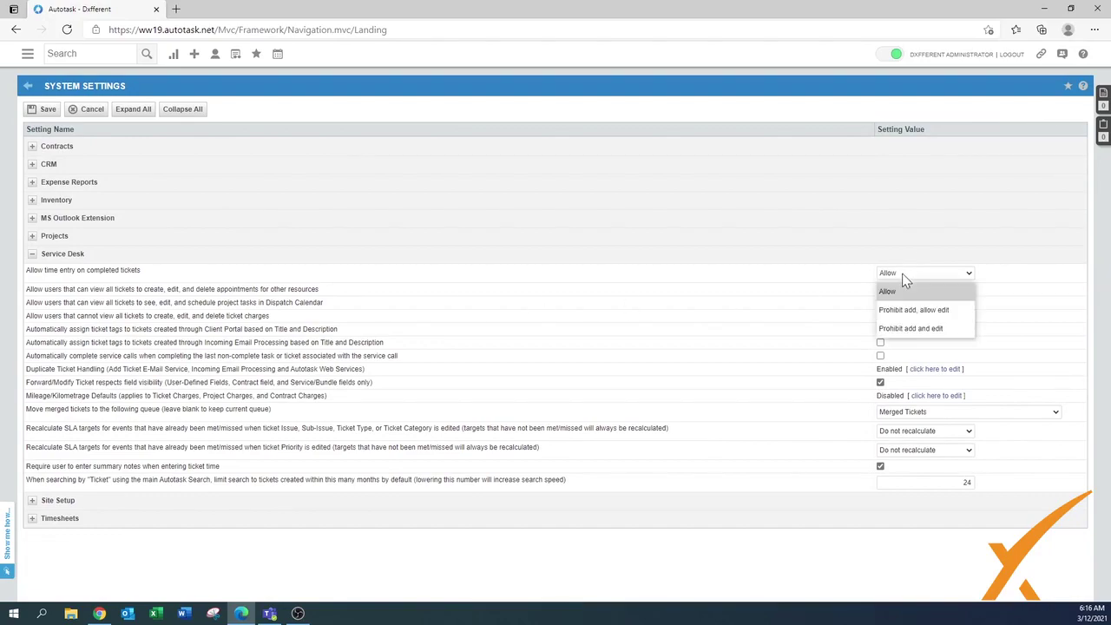
left_click(940, 318)
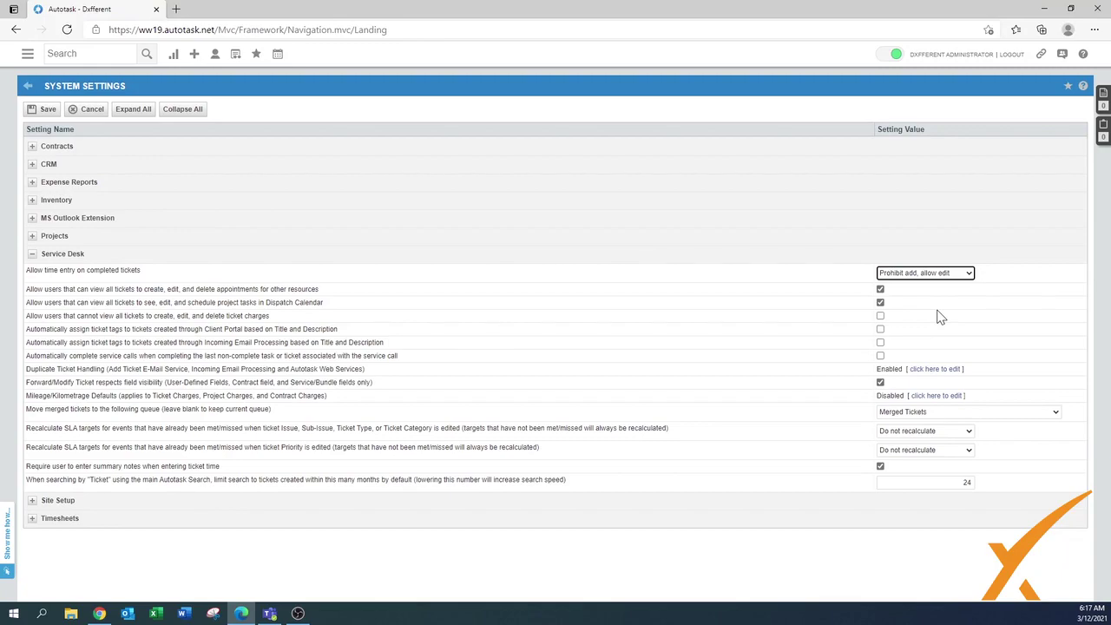
left_click(912, 273)
left_click(894, 291)
left_click(901, 272)
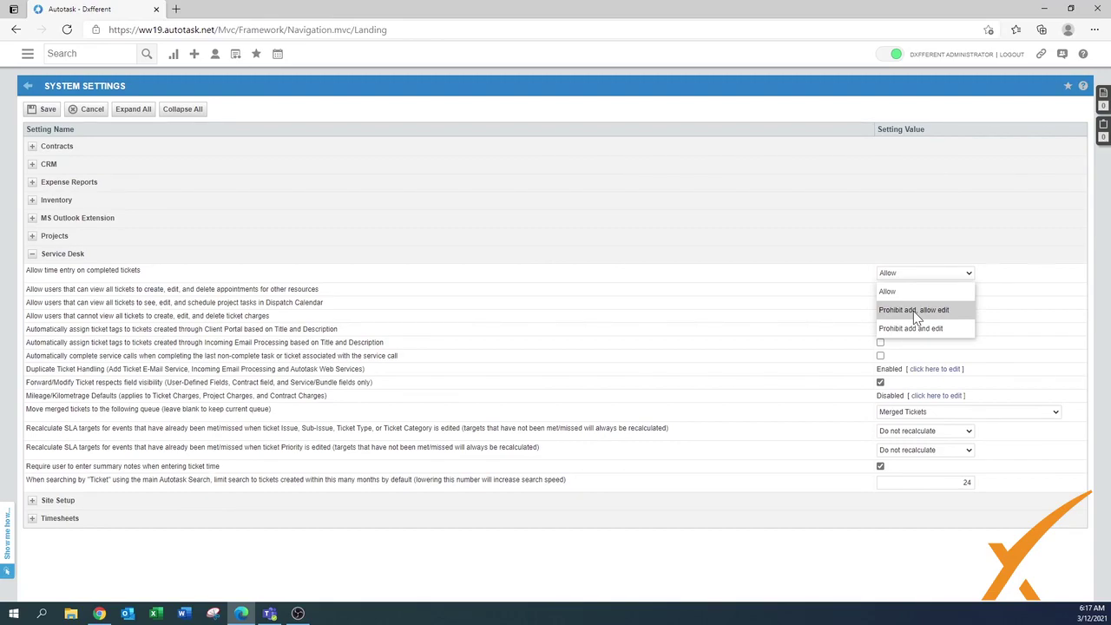
left_click(913, 311)
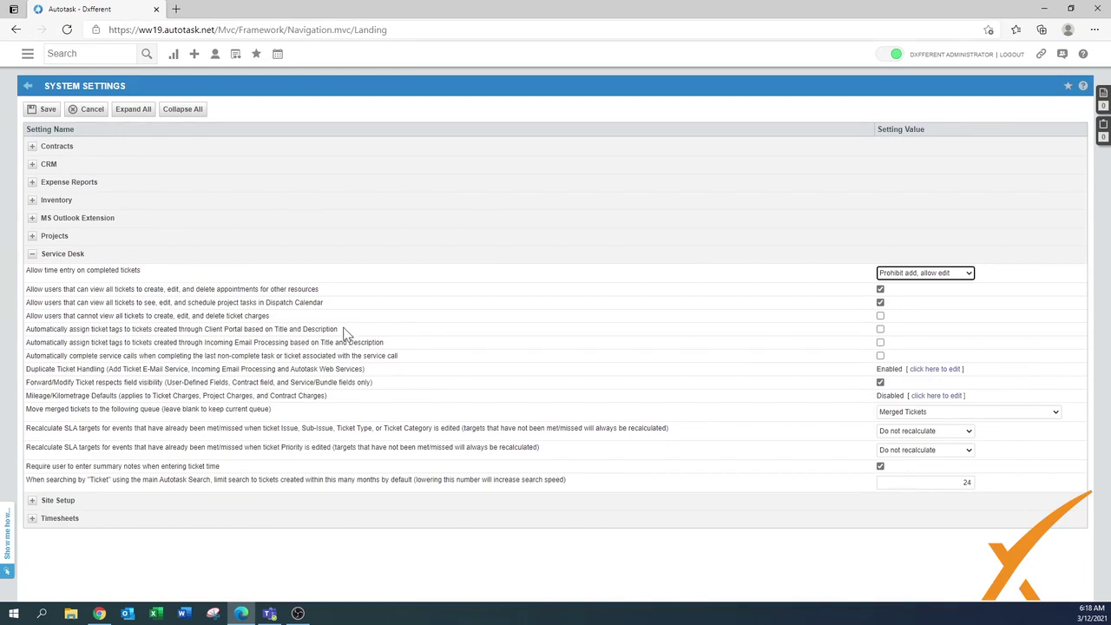
Step: Enable automatic ticket tags for Client Portal and Incoming Email Processing tickets, plus automatic completion of service calls
left_click(880, 329)
left_click(880, 343)
left_click(880, 356)
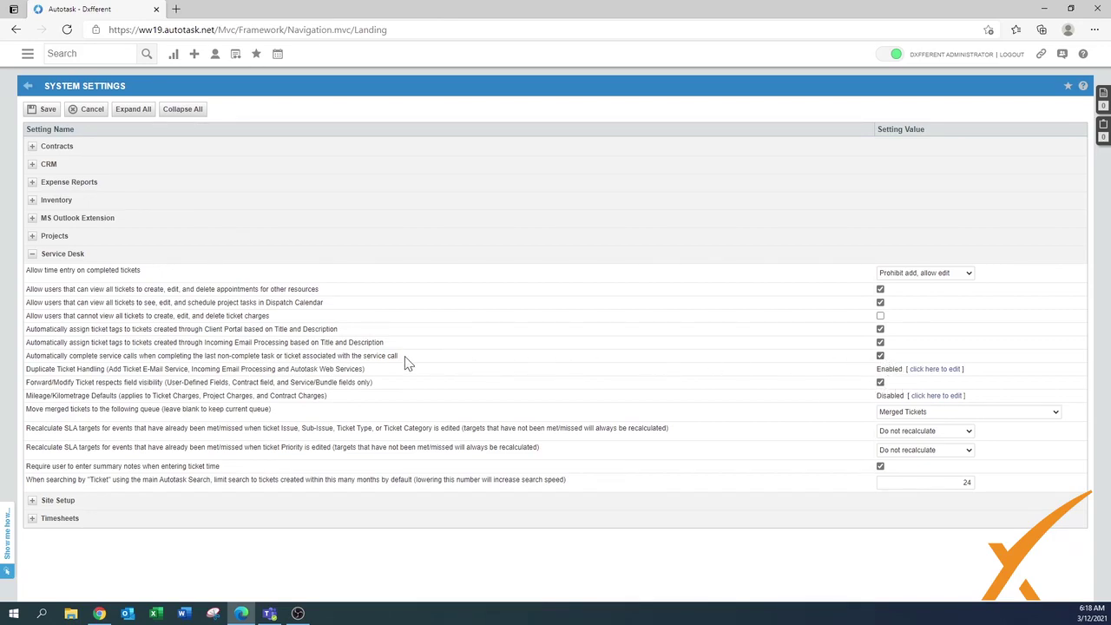
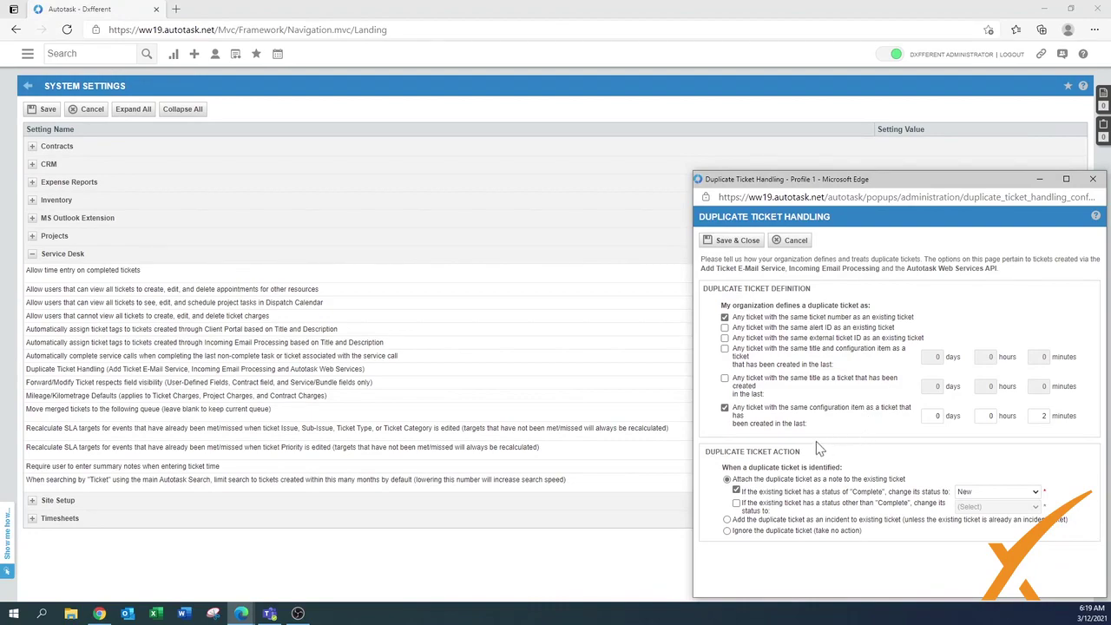
Step: In Duplicate Ticket Handling, also match duplicates by title, title and configuration item, external ticket ID, and alert ID
left_click(724, 379)
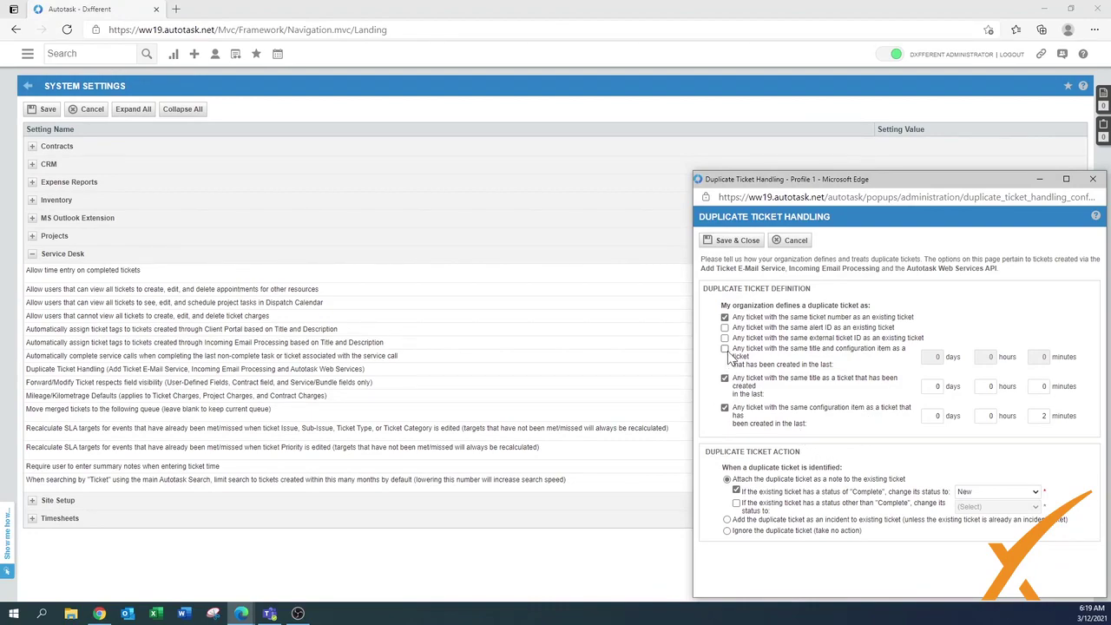
left_click(725, 348)
left_click(725, 338)
left_click(724, 327)
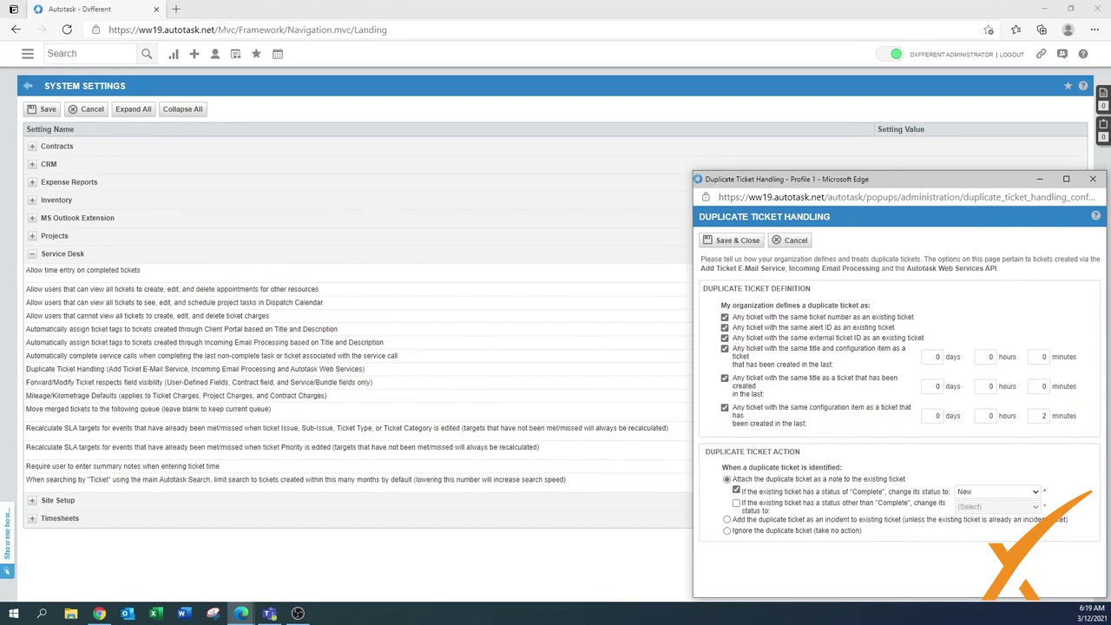
Step: Set the time window of all three time-based duplicate ticket definitions to 2 days, 0 hours, 0 minutes
left_click(935, 357)
type("2")
left_click(933, 387)
type("2")
left_click(935, 416)
type("2")
left_click(1042, 416)
Step: Change completed existing tickets to Customer Note Added when a duplicate arrives, and save the duplicate ticket handling
left_click(969, 492)
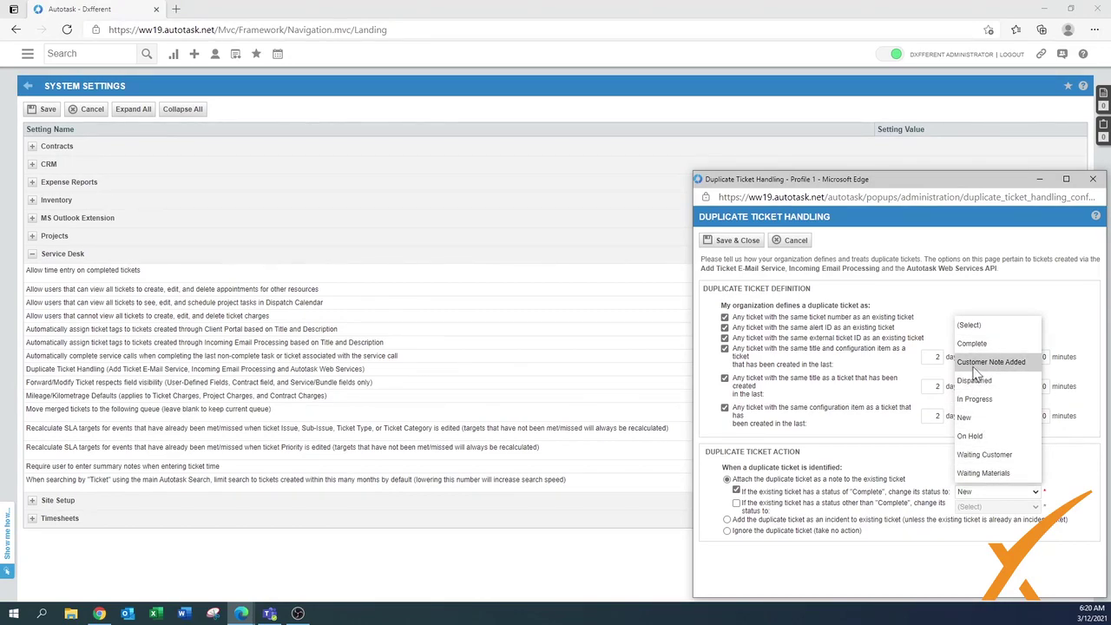
left_click(1015, 363)
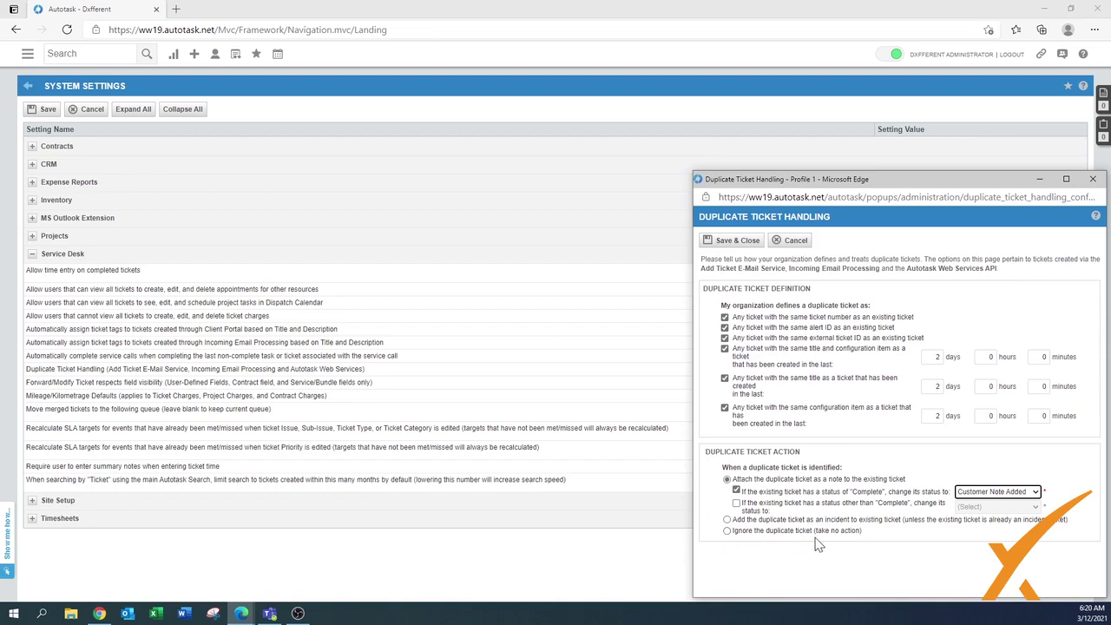
left_click(738, 244)
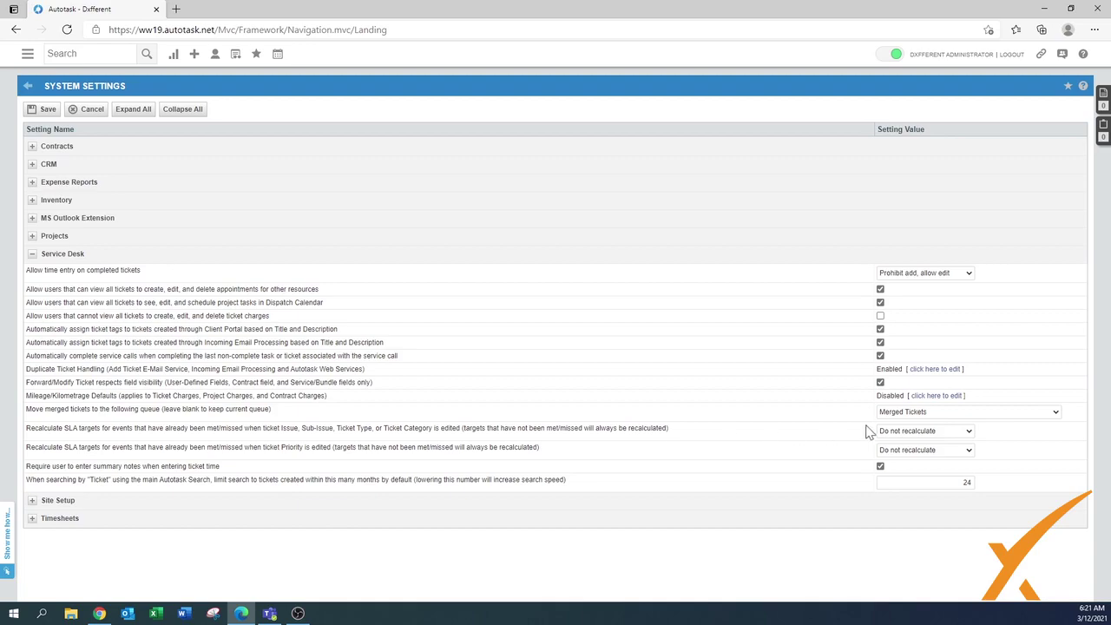
Step: Check the Mileage Defaults without changing them, and set the merged tickets queue to blank
left_click(927, 396)
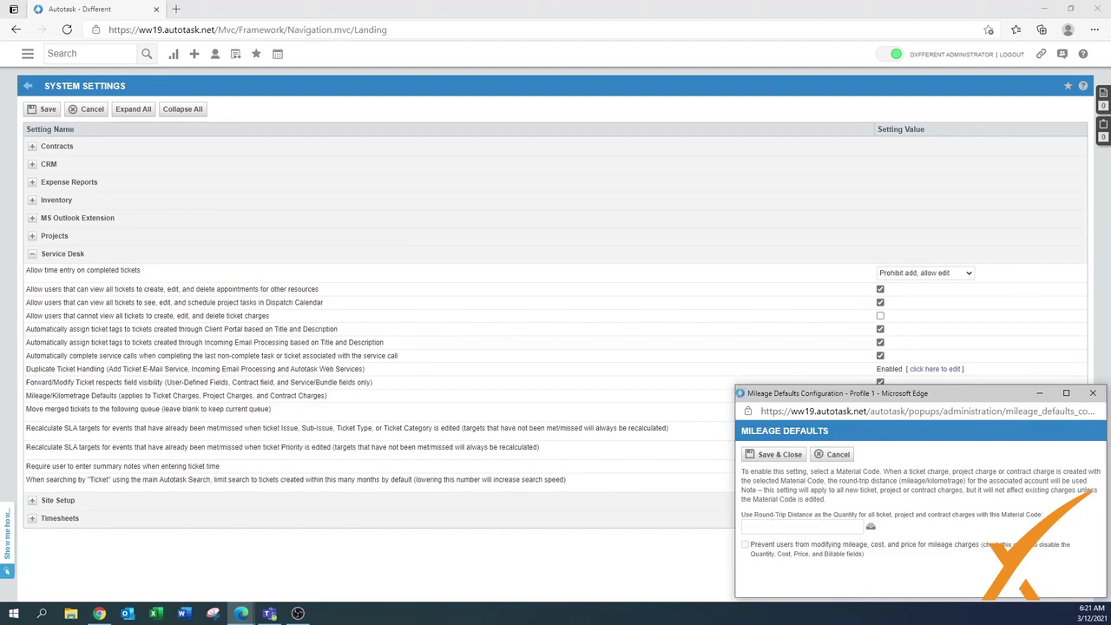
left_click(836, 457)
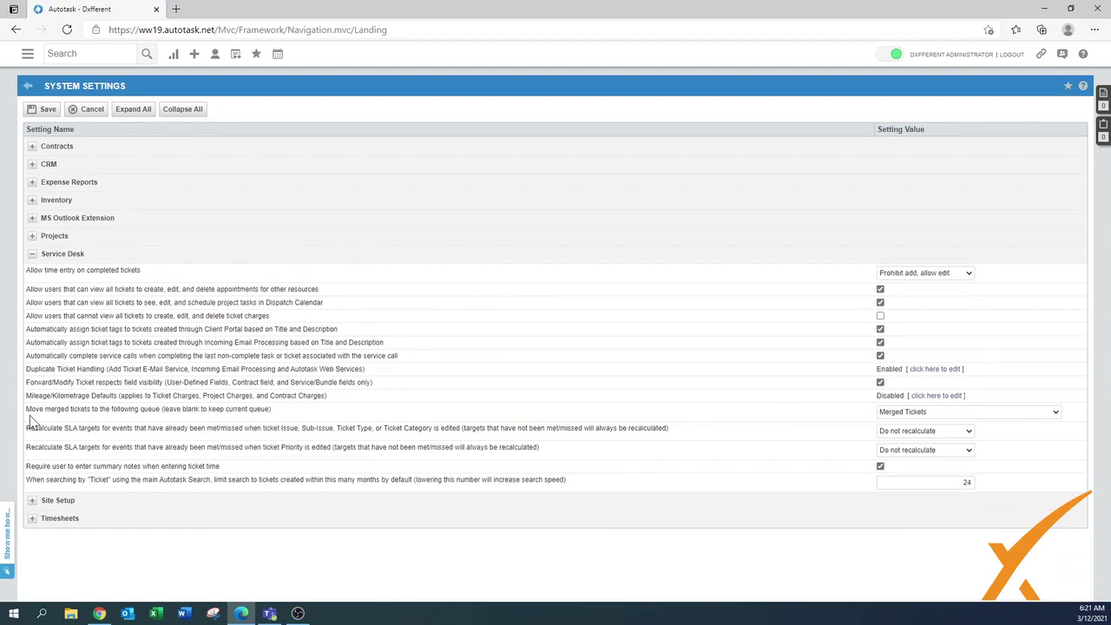
left_click(930, 413)
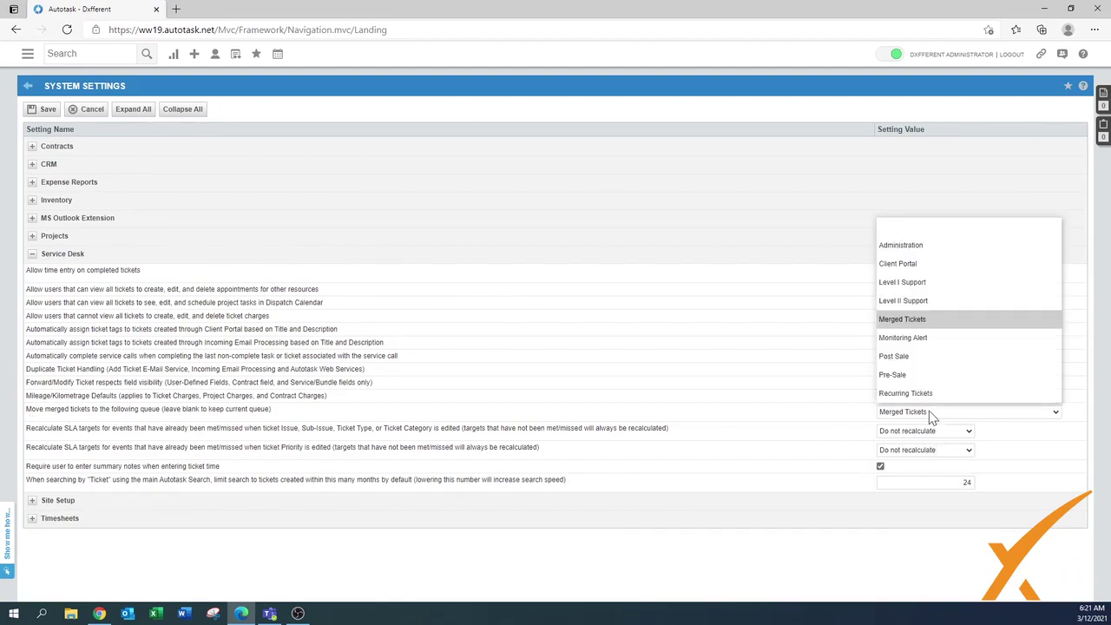
left_click(912, 321)
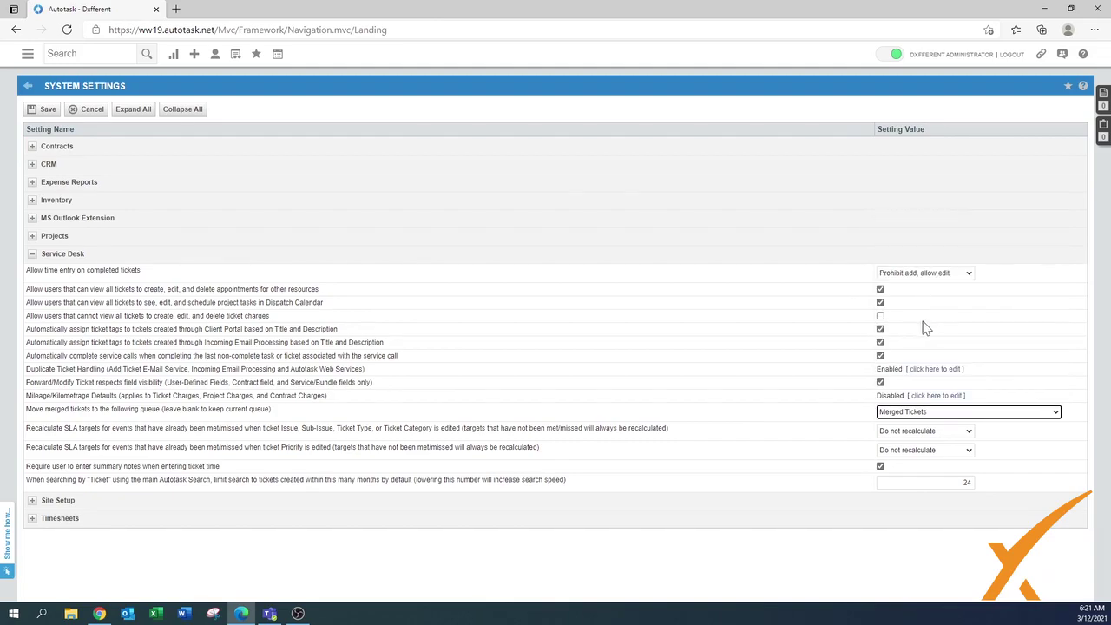
left_click(925, 419)
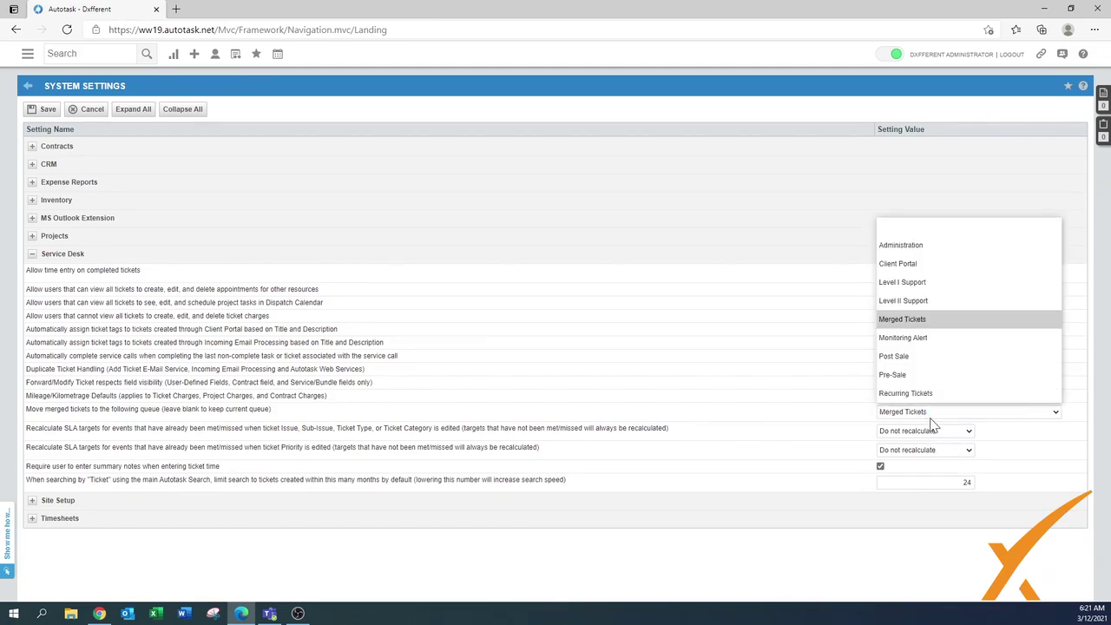
left_click(899, 228)
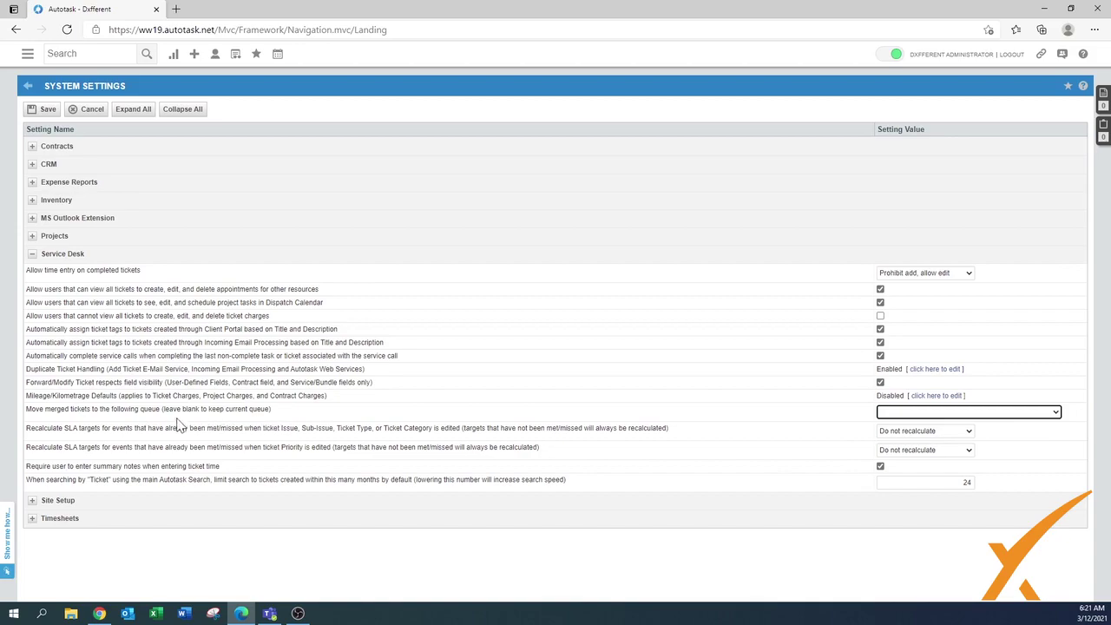
Step: Recalculate met or missed SLA targets any time Issue, Sub-Issue, Ticket Type, or Ticket Category changes, and any time Priority changes
left_click(906, 431)
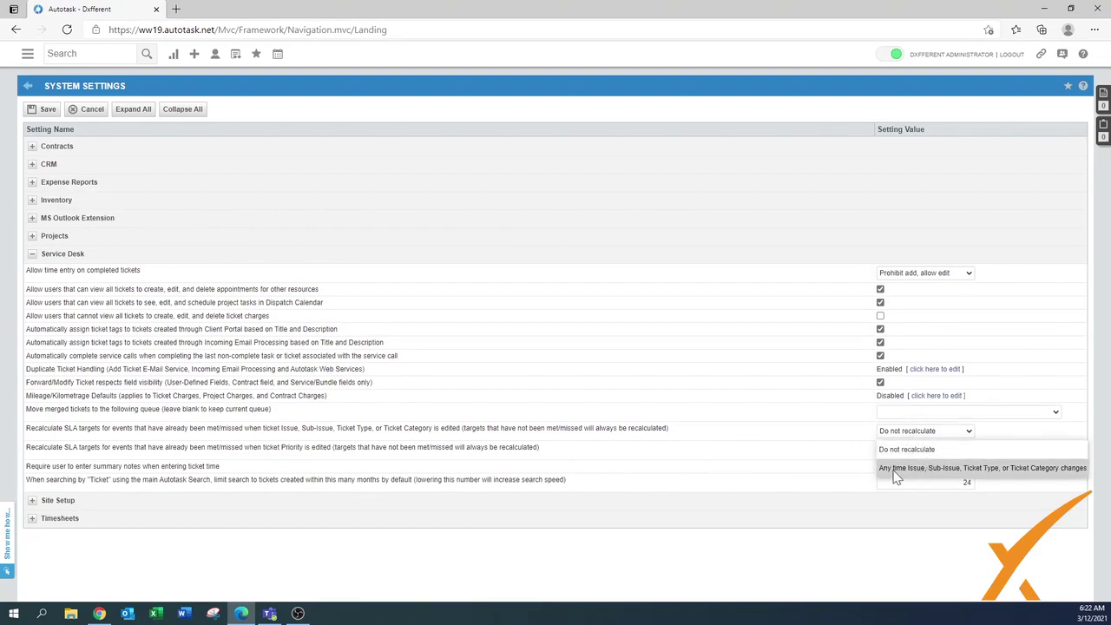
left_click(920, 476)
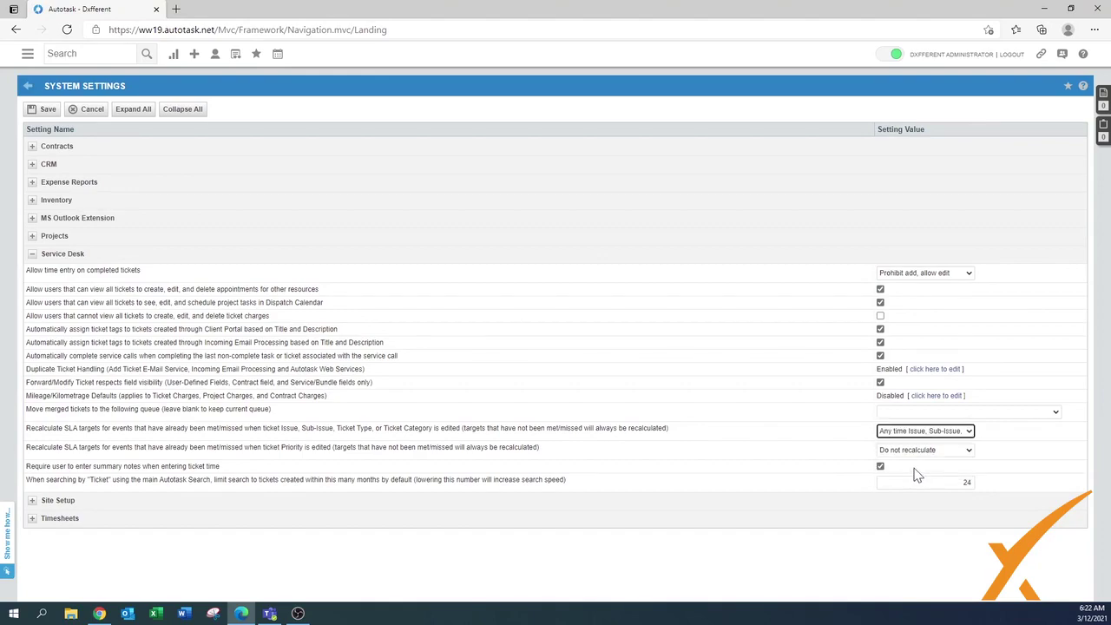
left_click(907, 449)
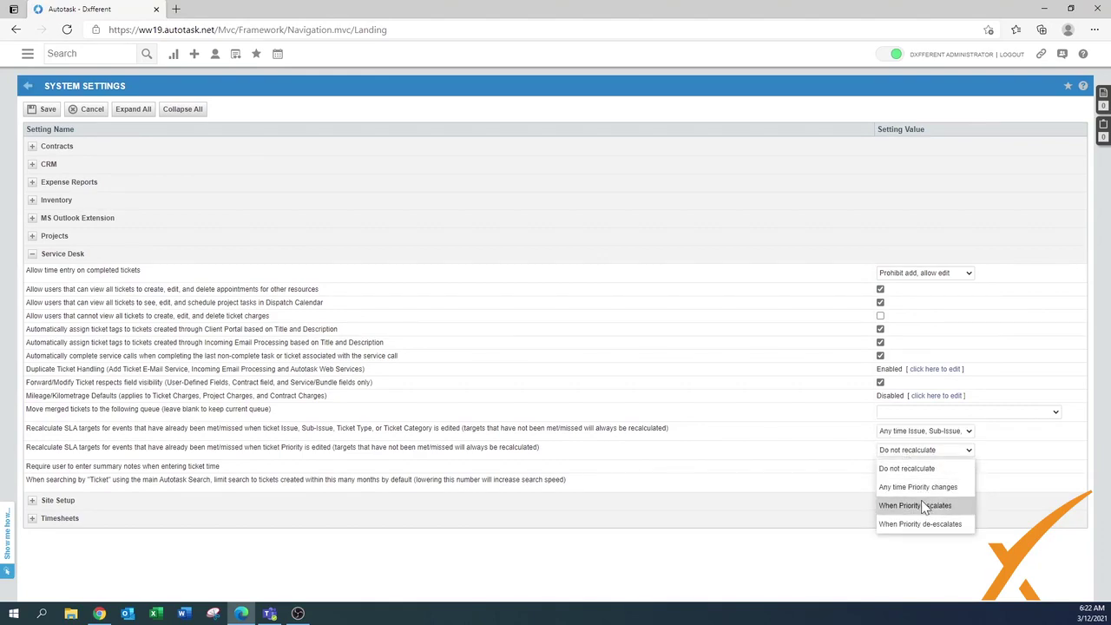
left_click(919, 469)
left_click(921, 434)
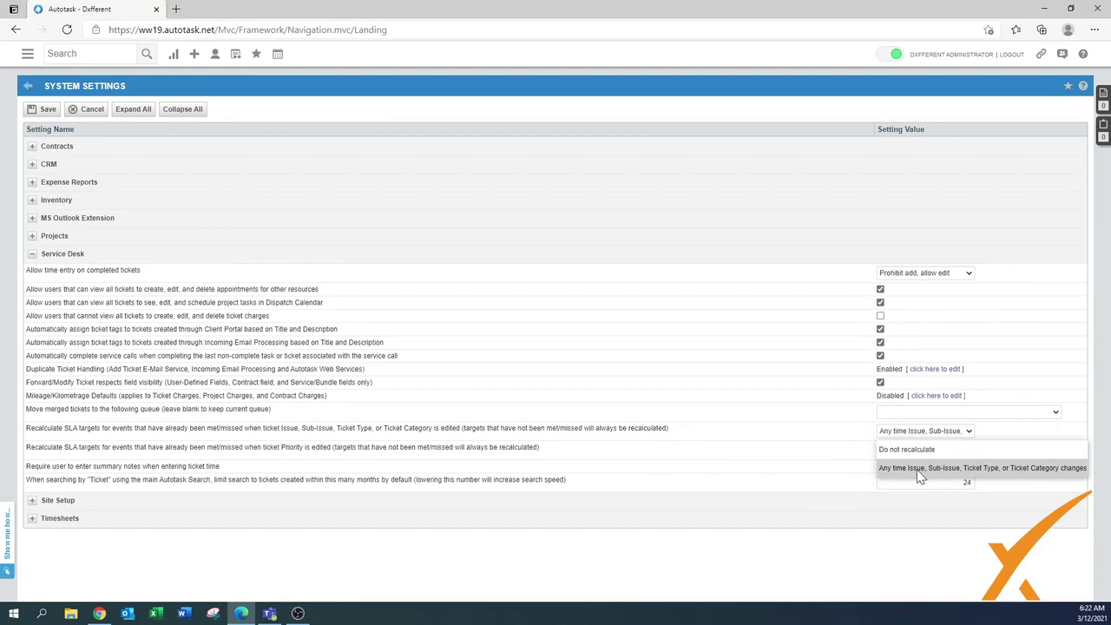
left_click(922, 474)
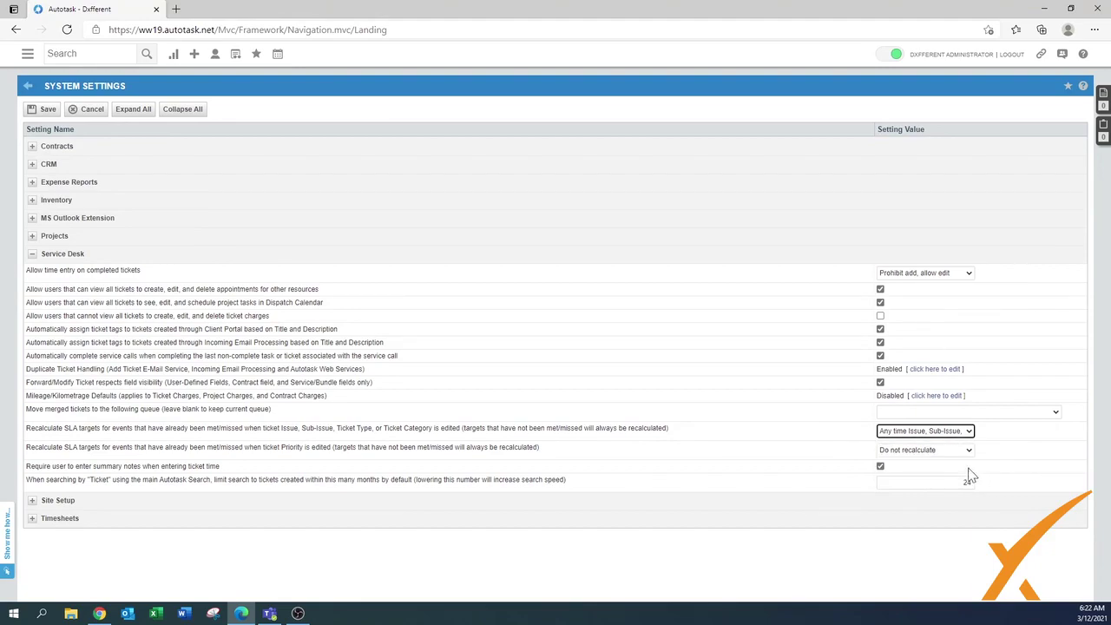
left_click(912, 453)
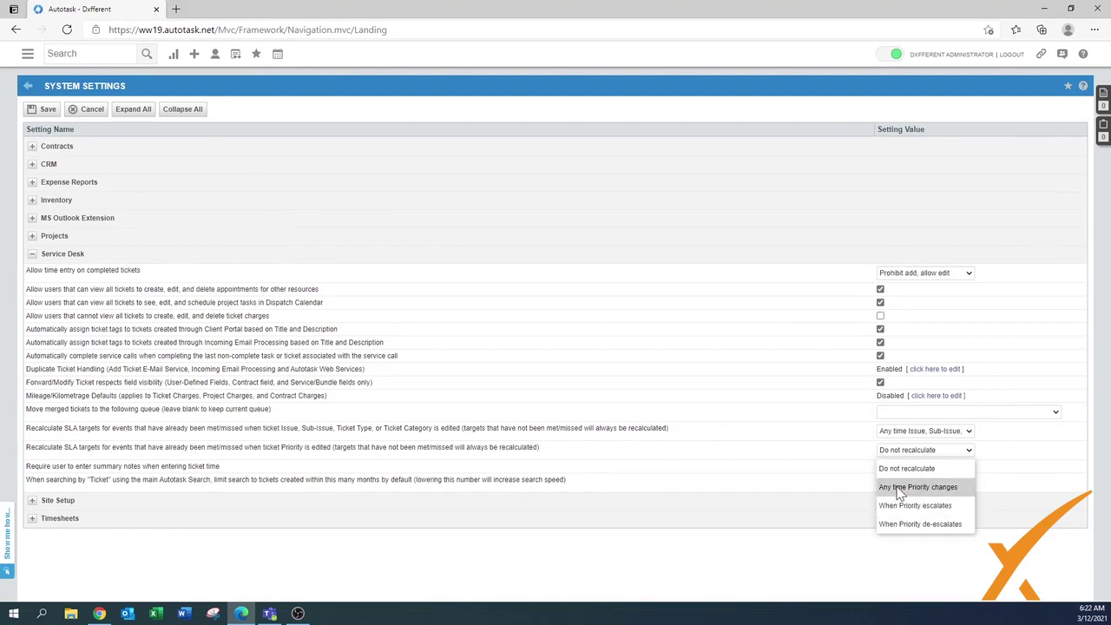
left_click(919, 489)
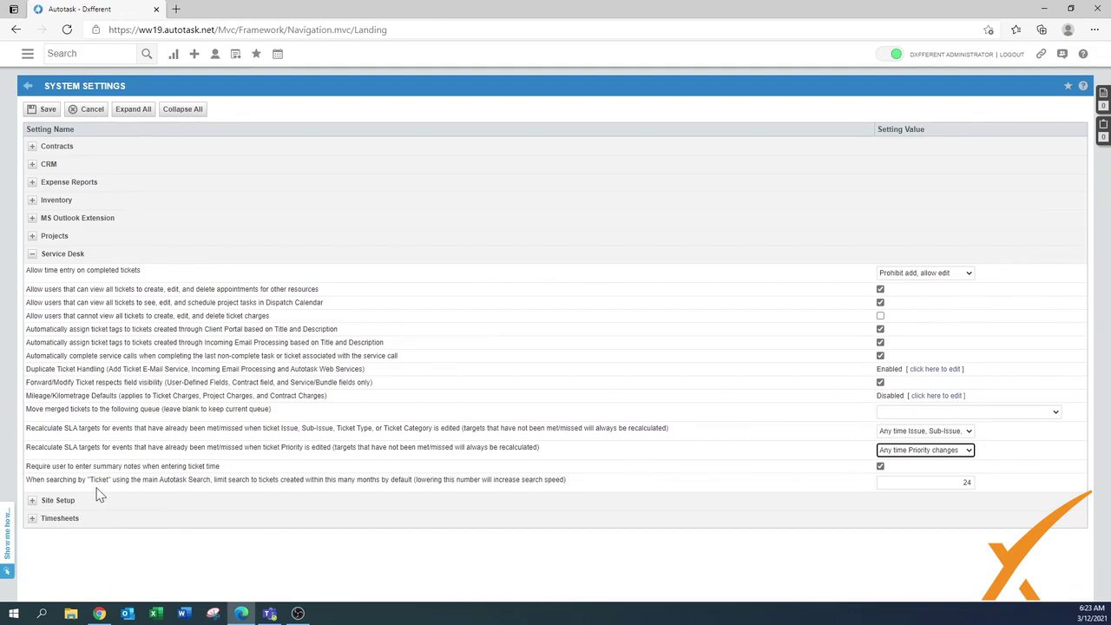
Step: Limit the main search by ticket to tickets created within 12 months, and close the Service Desk section
left_click(964, 483)
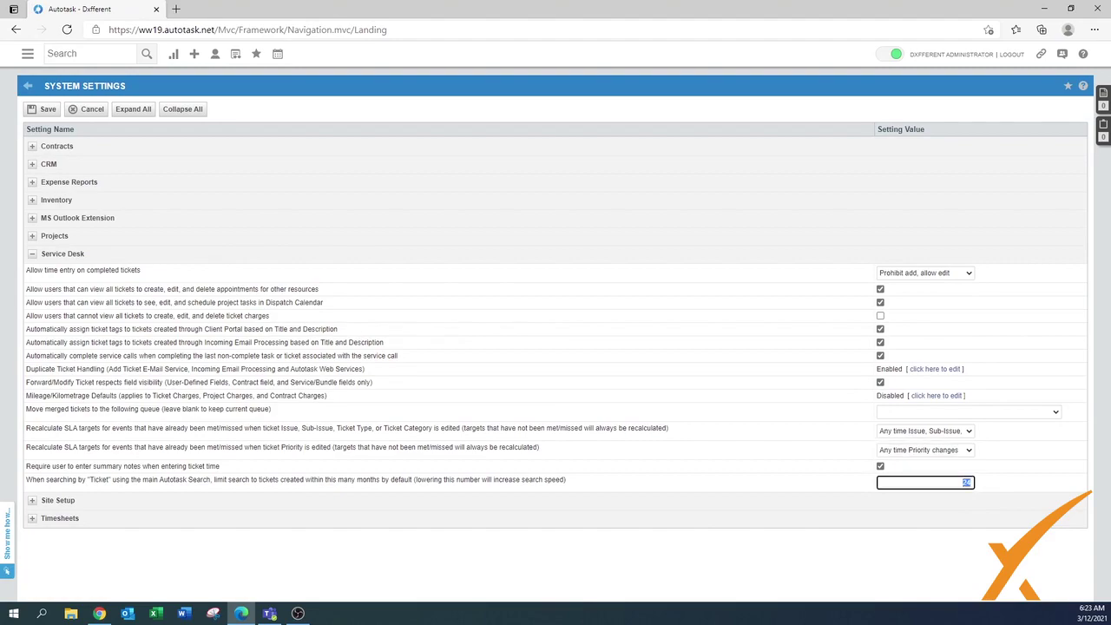
left_click(1016, 523)
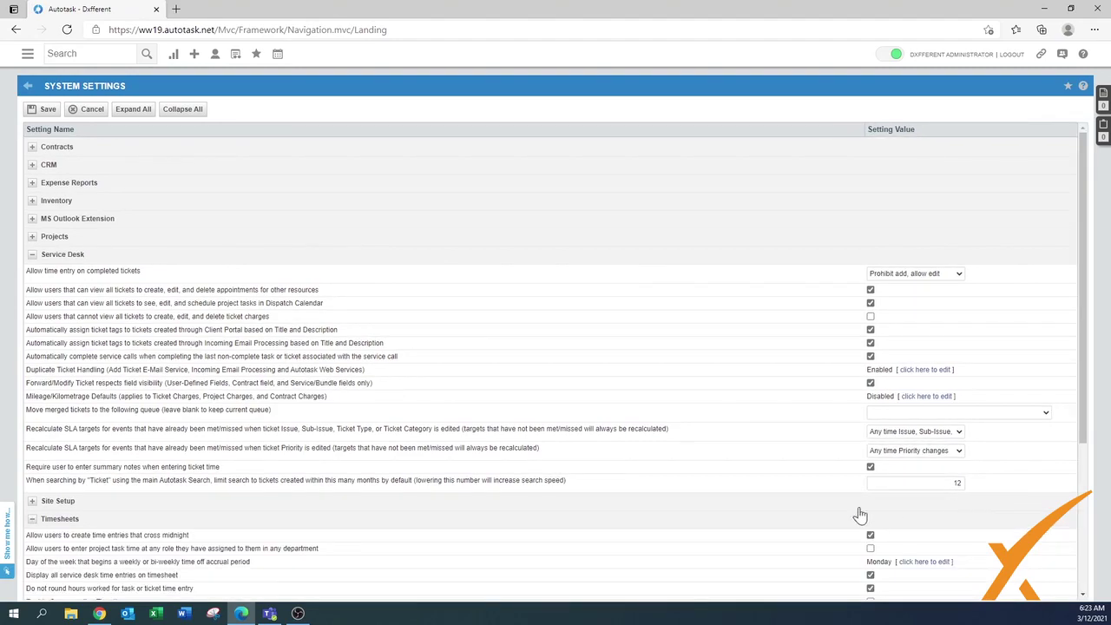
left_click(32, 519)
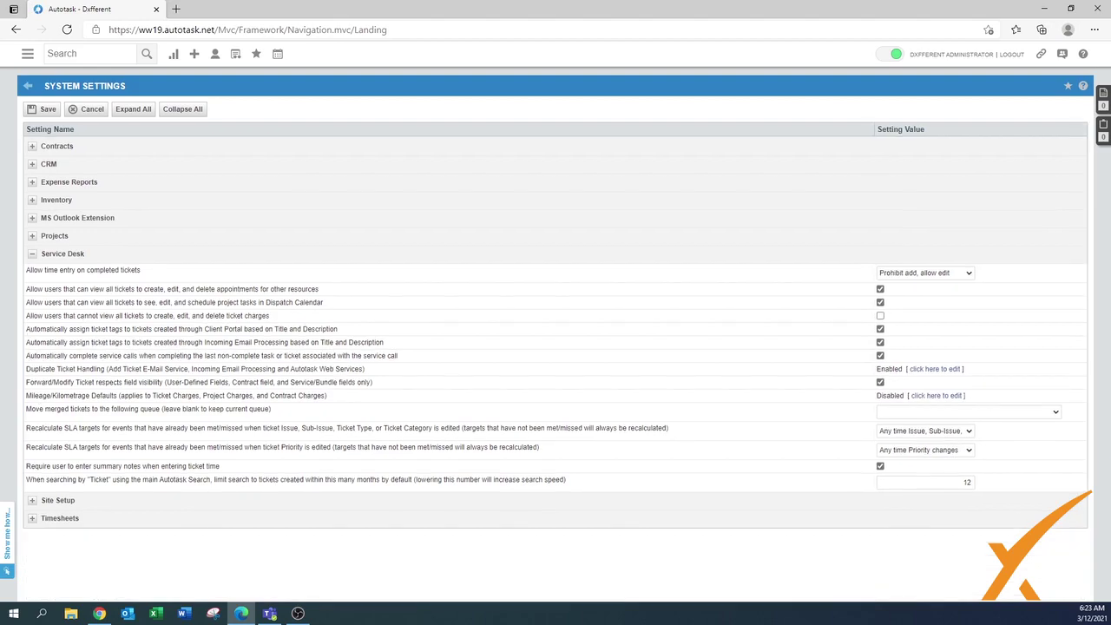
left_click(32, 254)
Step: In Site Setup, keep the LiveLinks password variable at Not Allowed and set both MS Teams deep links to Resources Only
left_click(32, 272)
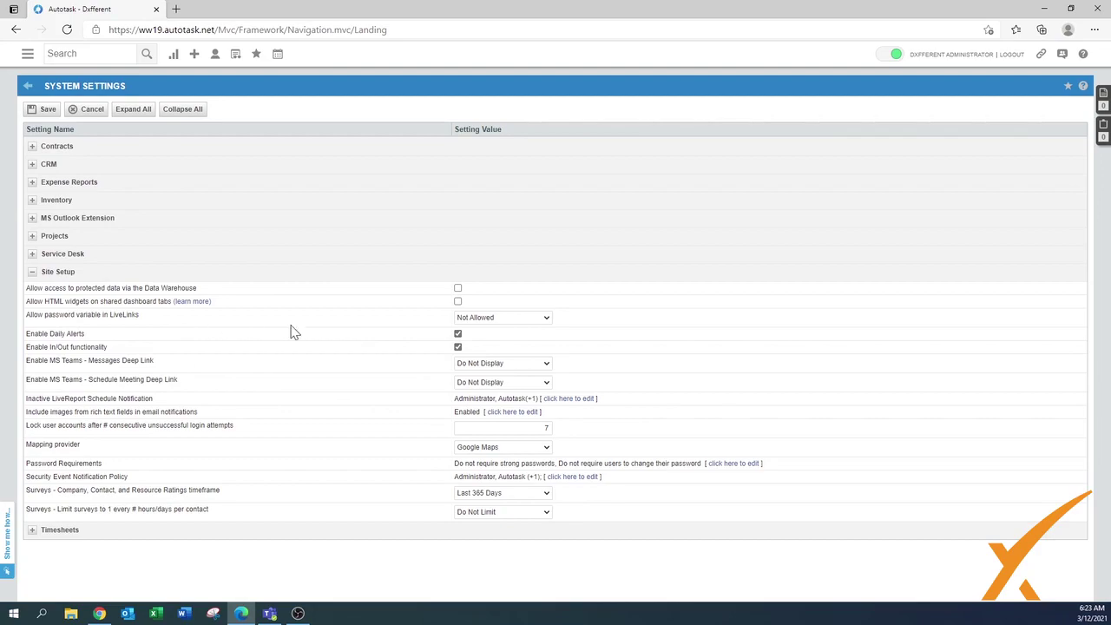
left_click(484, 320)
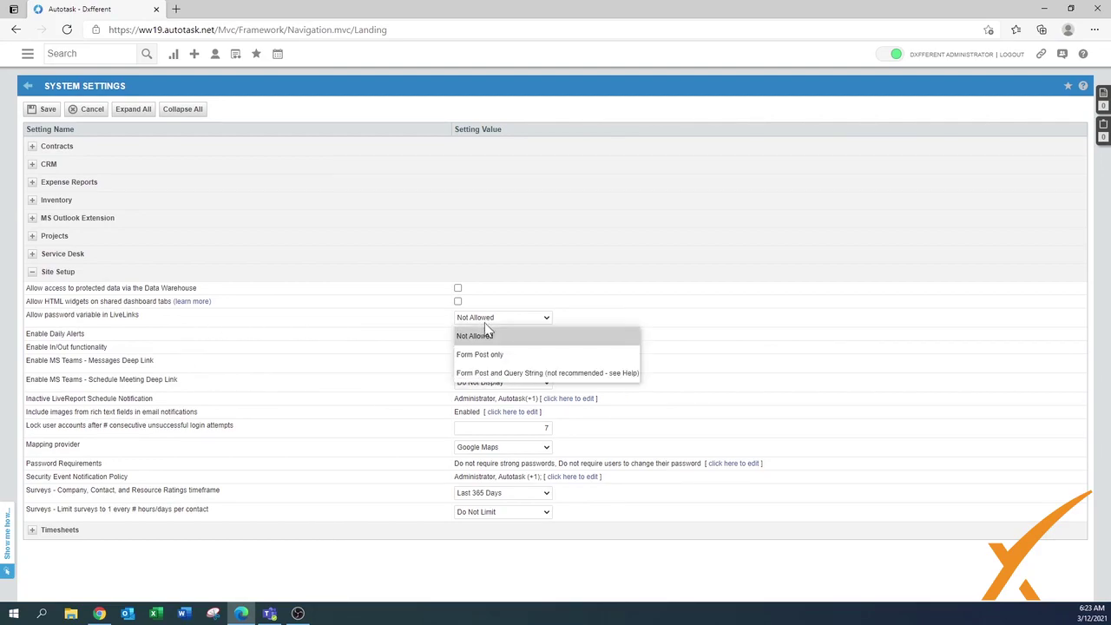
left_click(490, 337)
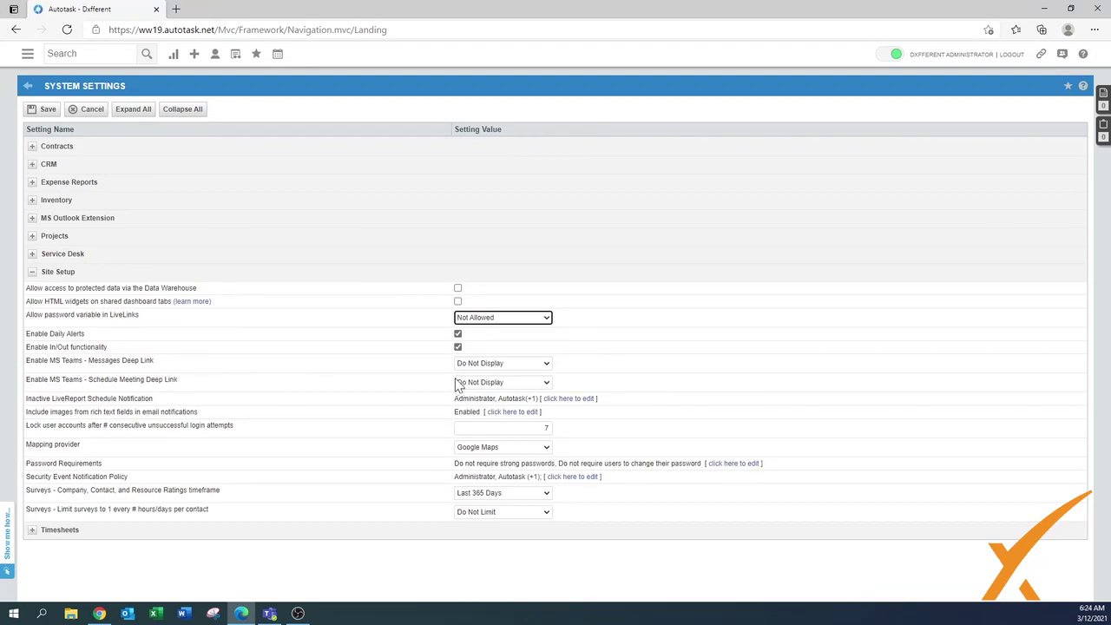
left_click(488, 364)
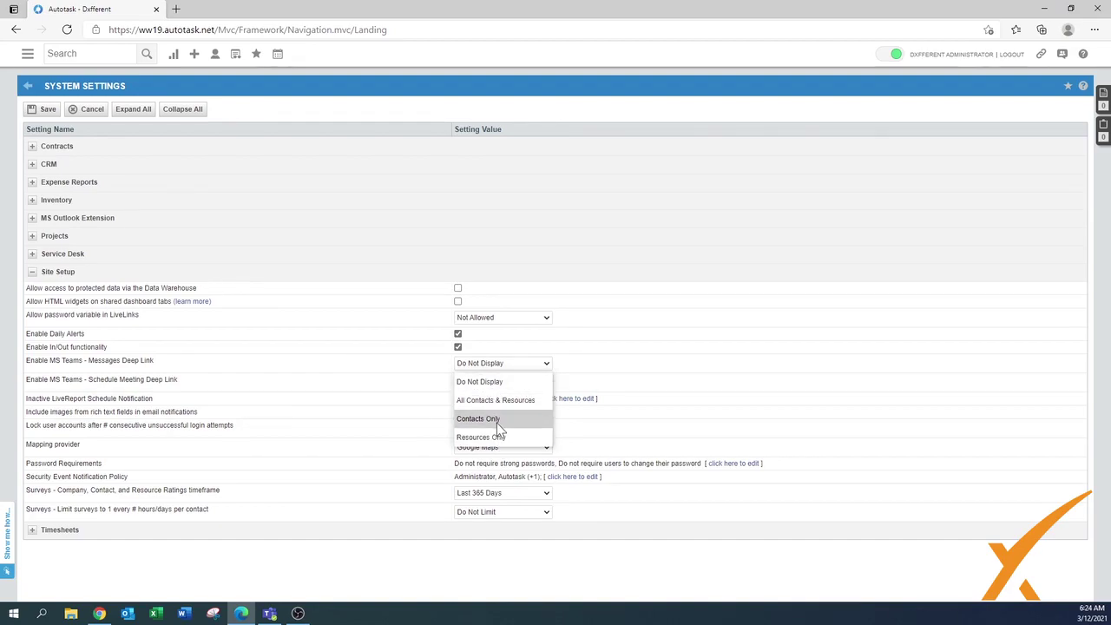
left_click(490, 438)
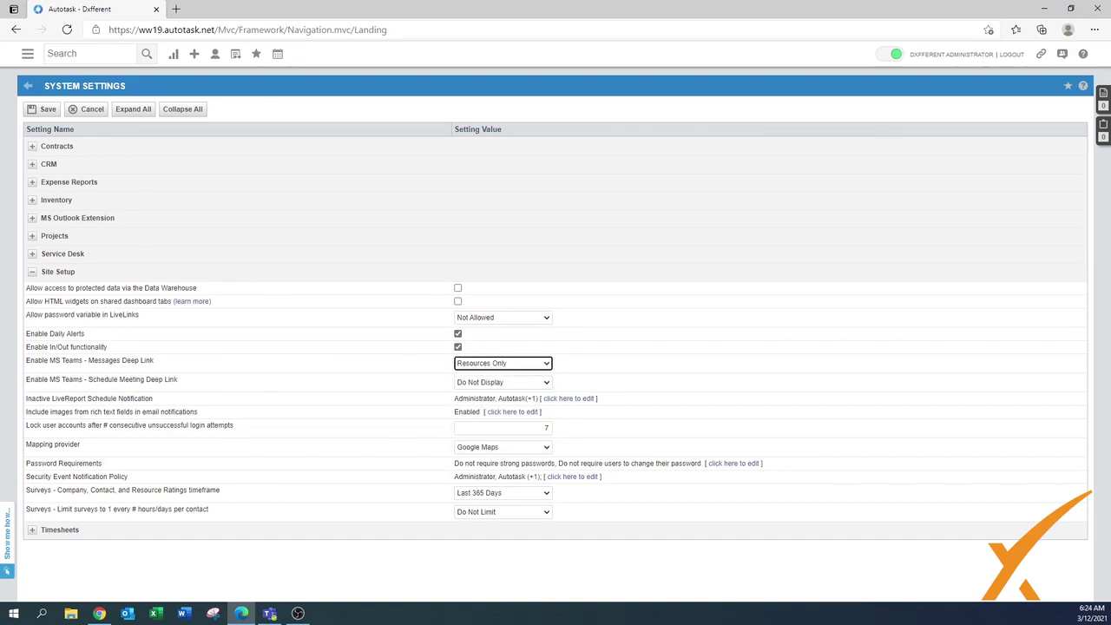
left_click(492, 384)
left_click(500, 457)
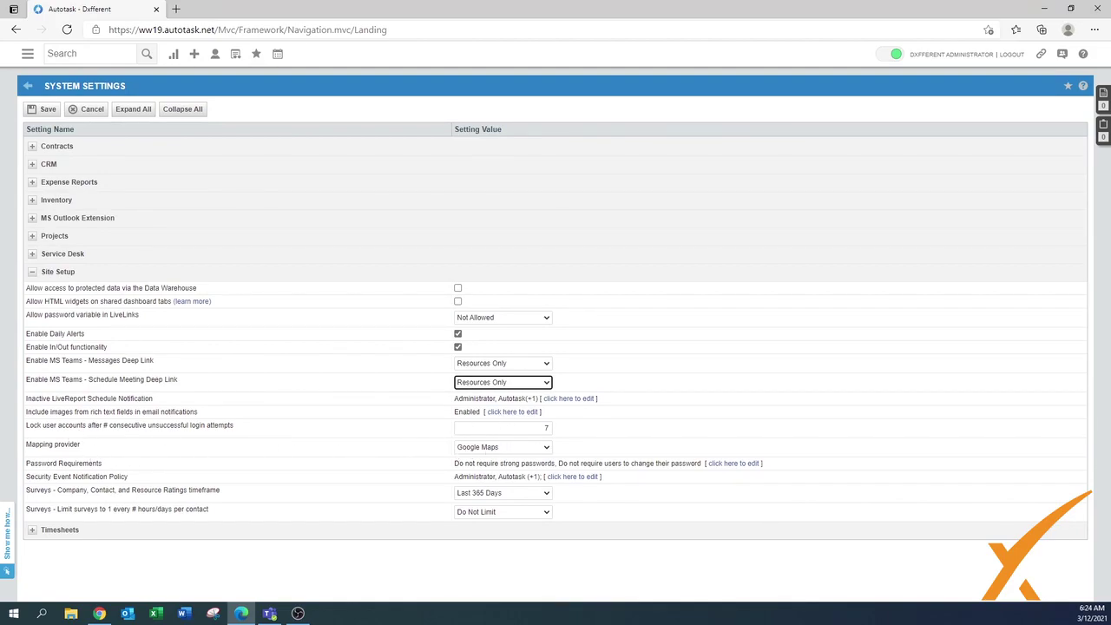
Step: Lock user accounts after 3 consecutive unsuccessful login attempts, and keep Google Maps as the mapping provider
key("Tab")
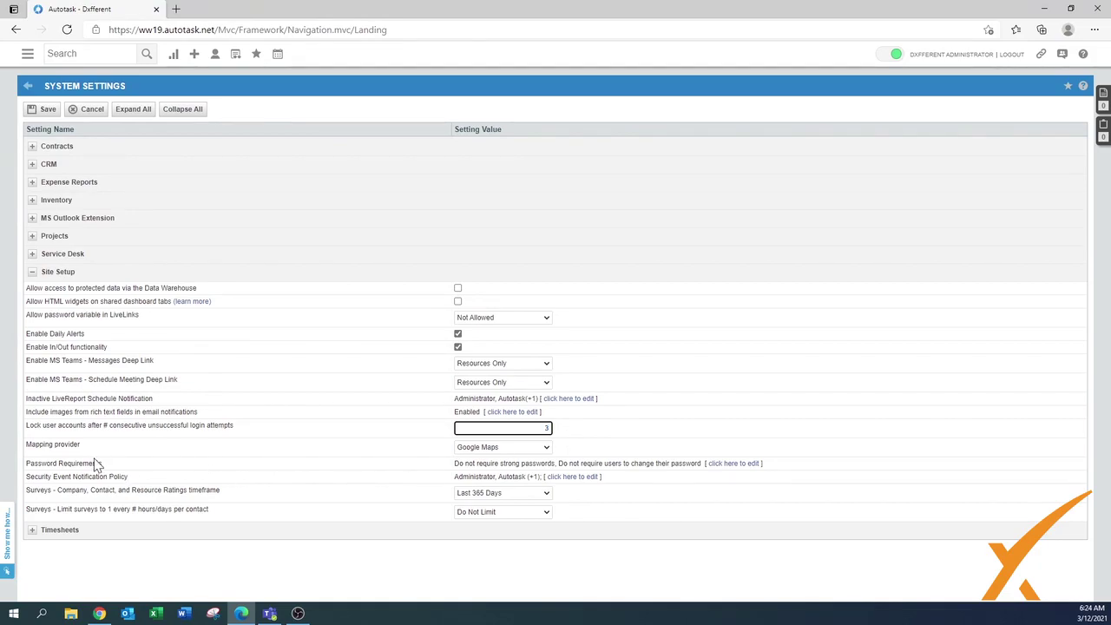
left_click(545, 448)
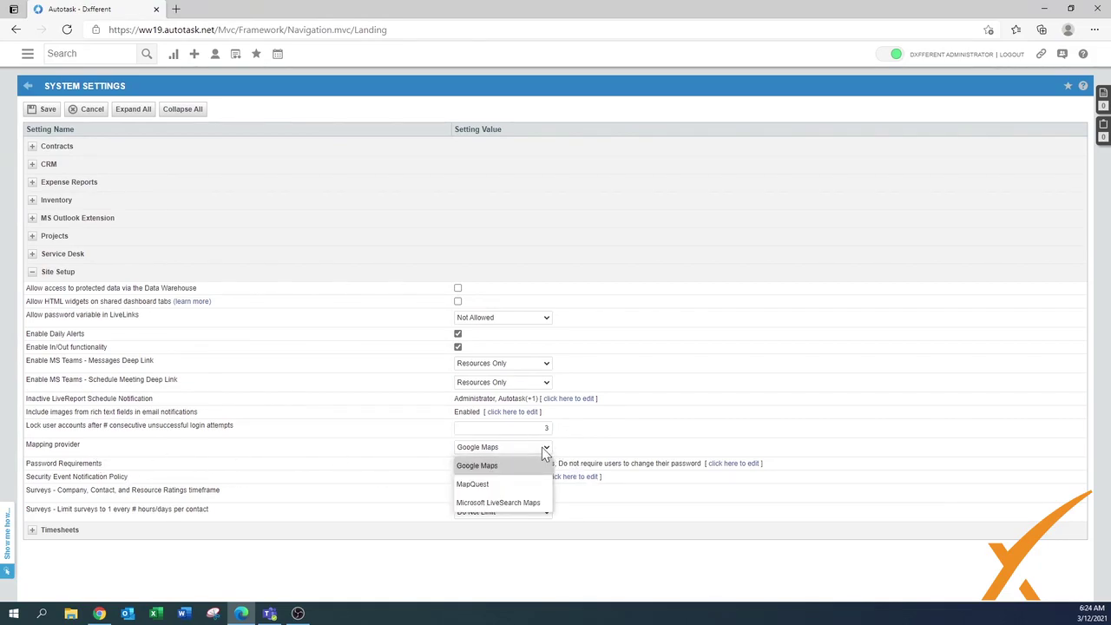
left_click(487, 467)
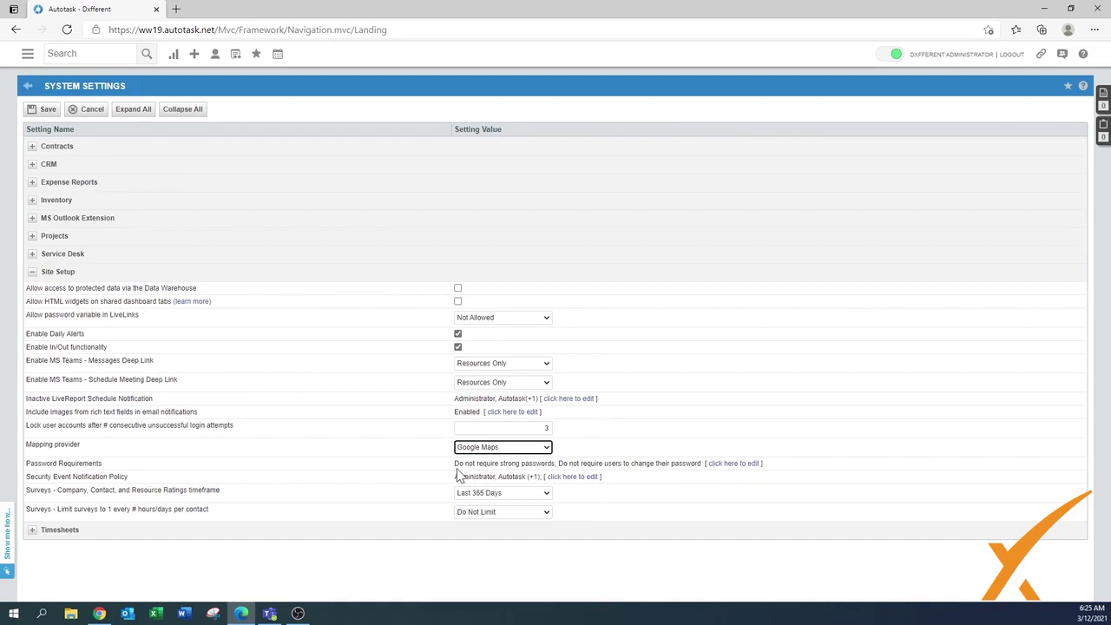
Step: Edit the Password Requirements to require strong passwords without periodic password changes, and save them
left_click(727, 466)
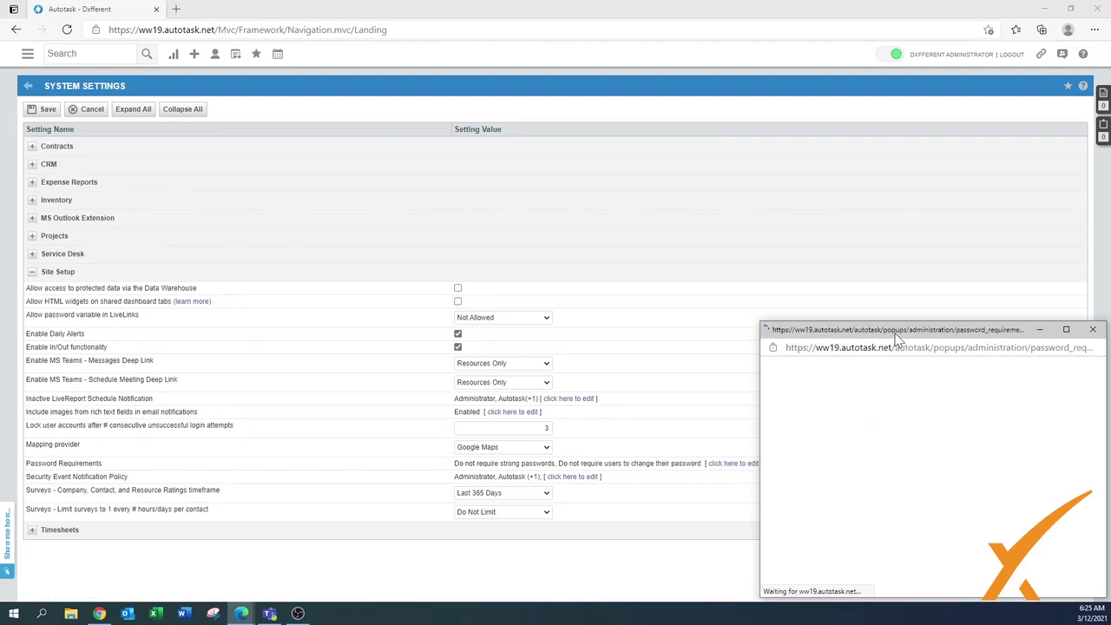
left_click_drag(893, 334, 827, 274)
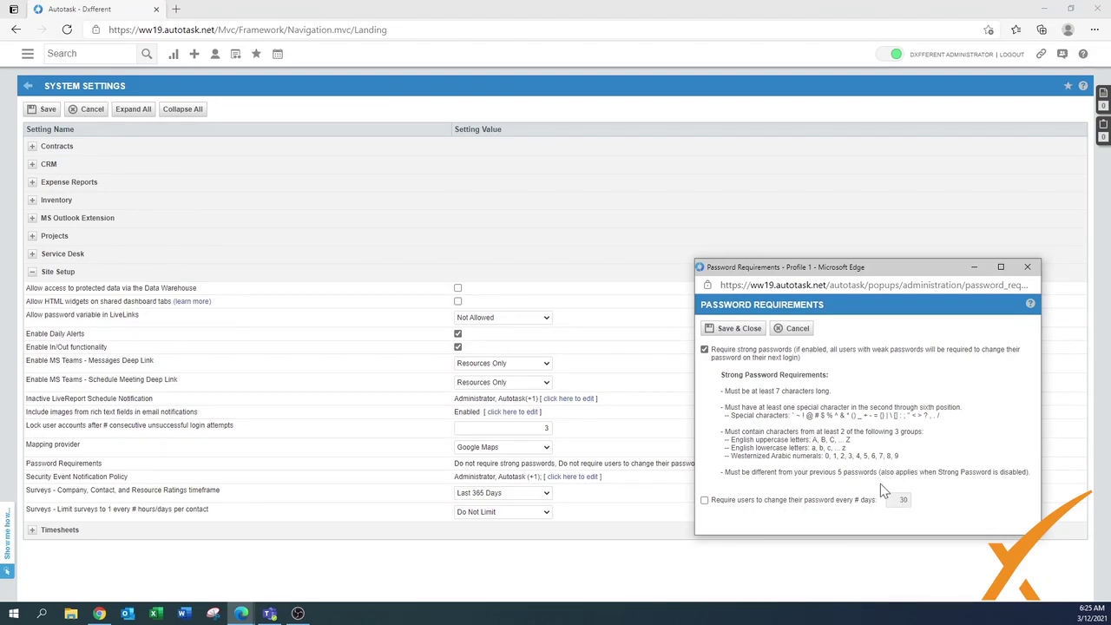
left_click(704, 503)
left_click(704, 500)
left_click(730, 335)
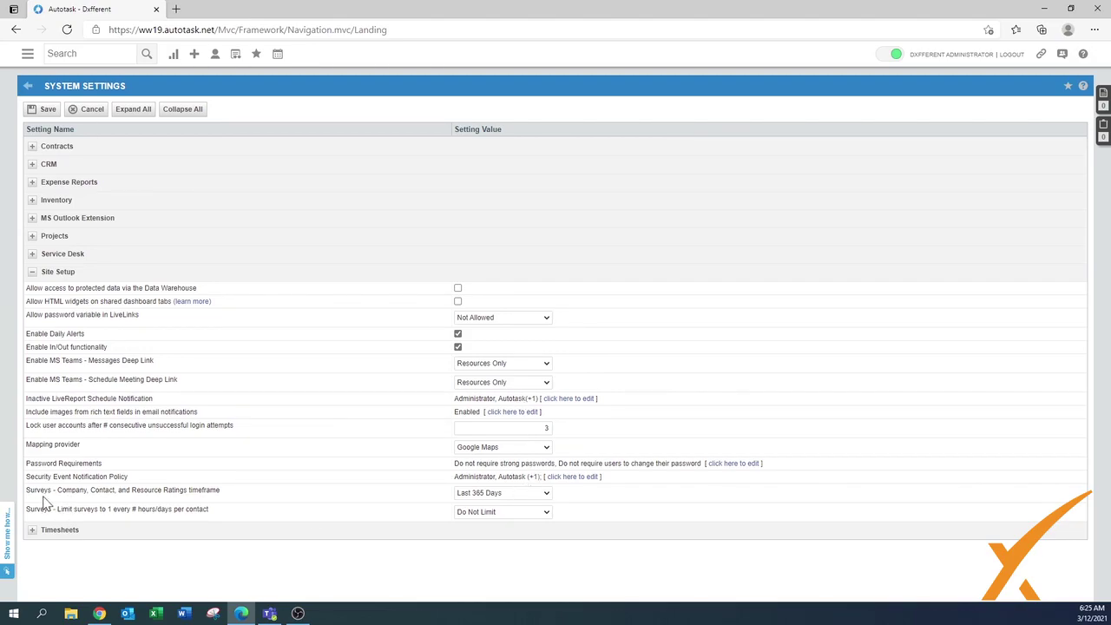
Step: Keep the survey ratings timeframe at Last 365 Days, limit surveys to one every 7 days per contact, and close Site Setup
left_click(480, 495)
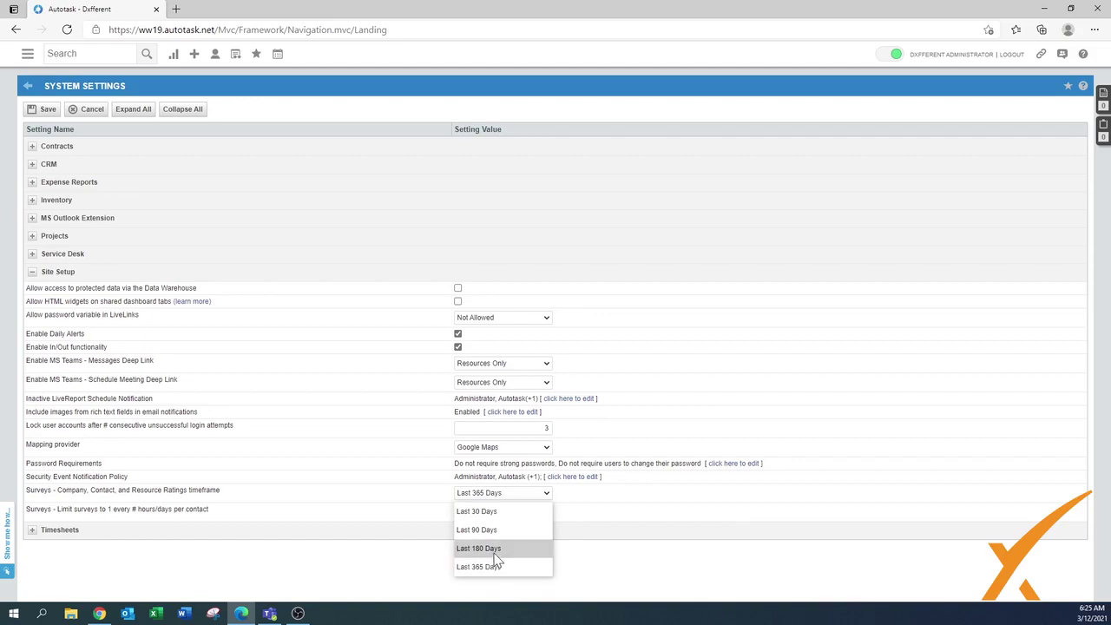
left_click(406, 494)
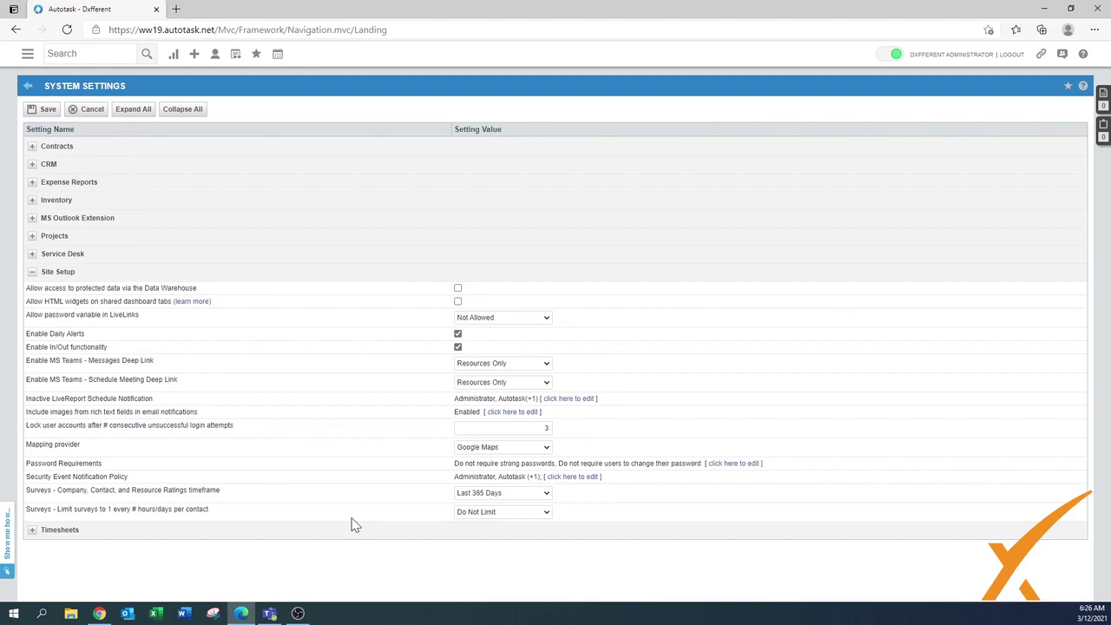
left_click(489, 513)
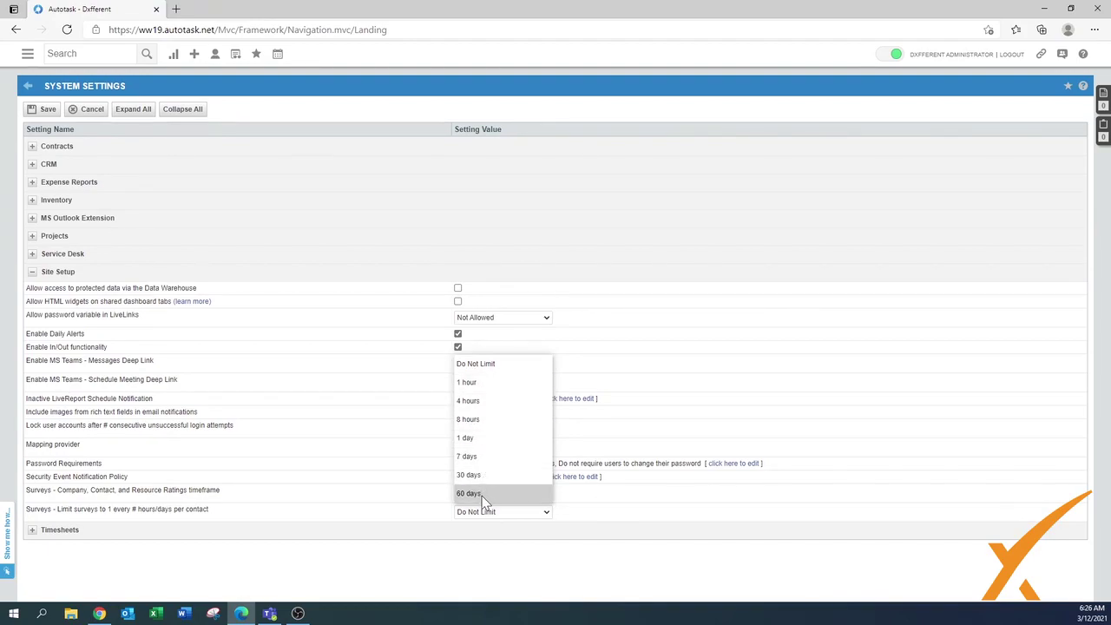
left_click(469, 459)
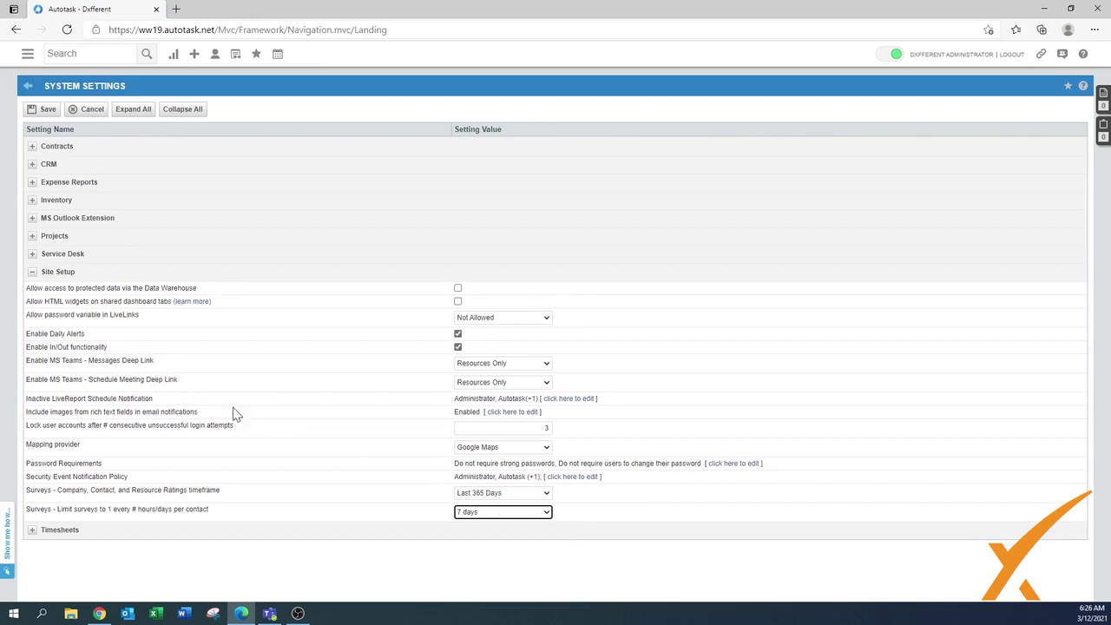
left_click(31, 273)
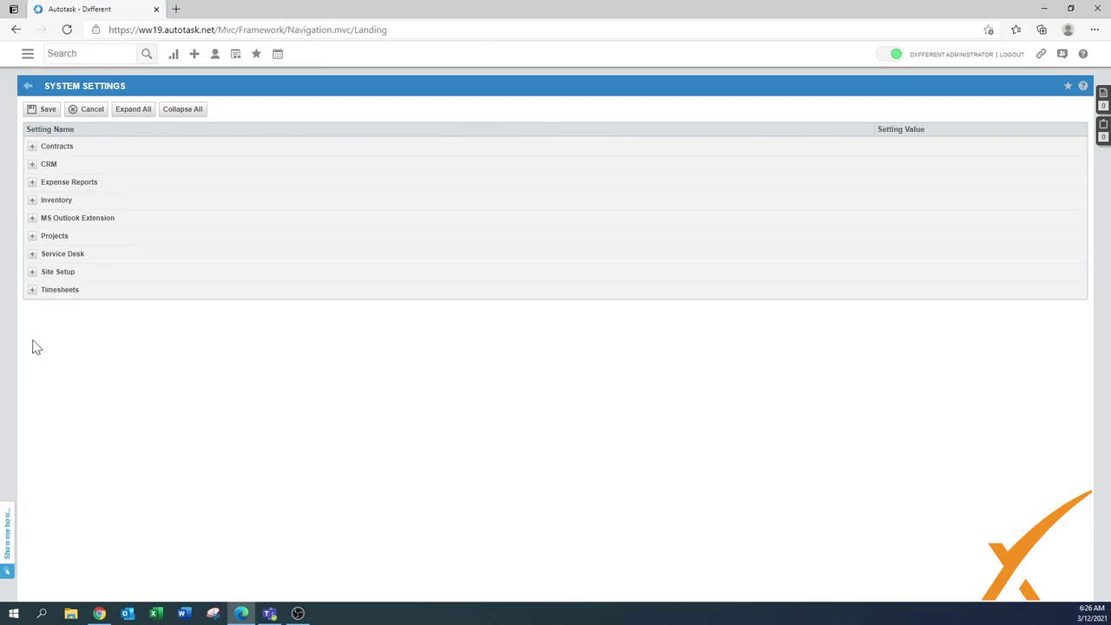
Step: In Timesheets, allow project task time at any assigned role, keep proxy entry for approvers and administrators, and require start and stop times on project tasks
left_click(33, 290)
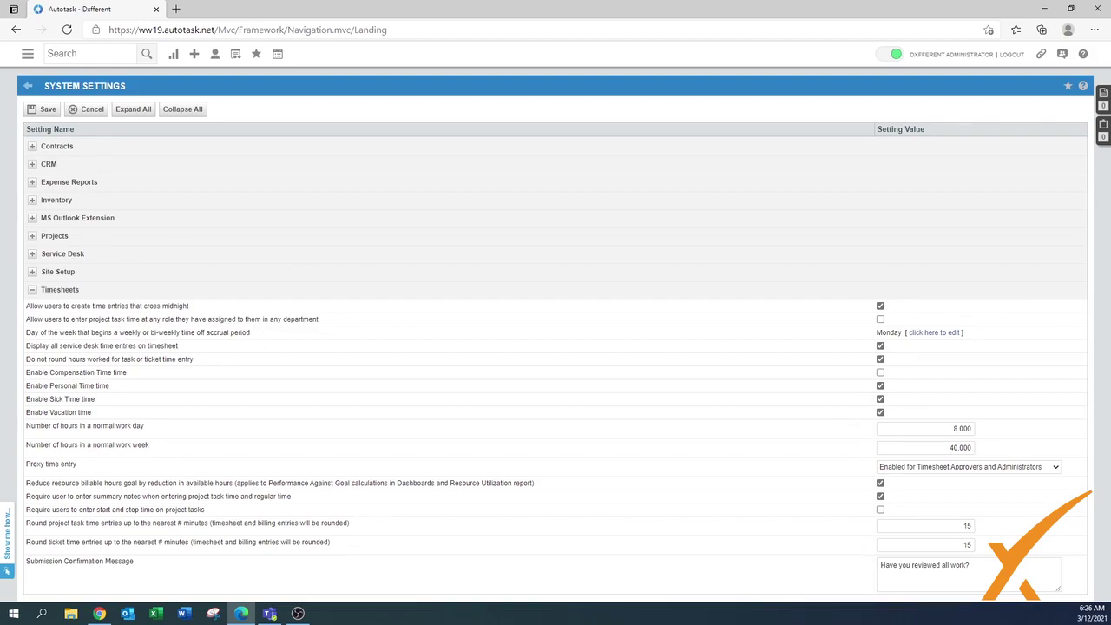
left_click(881, 319)
left_click(975, 469)
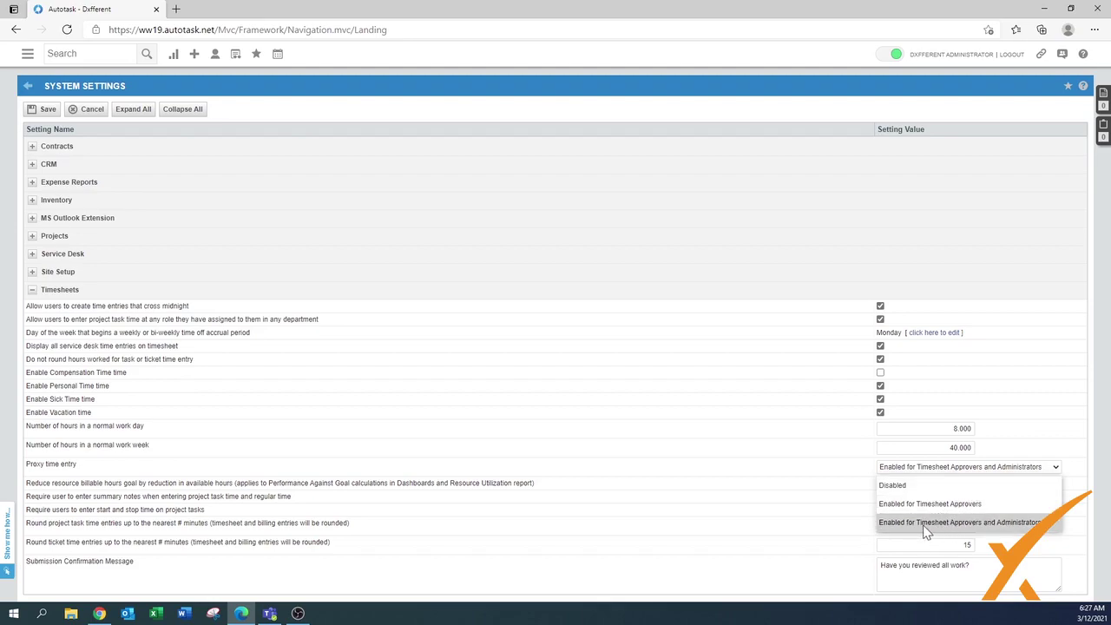
left_click(1014, 524)
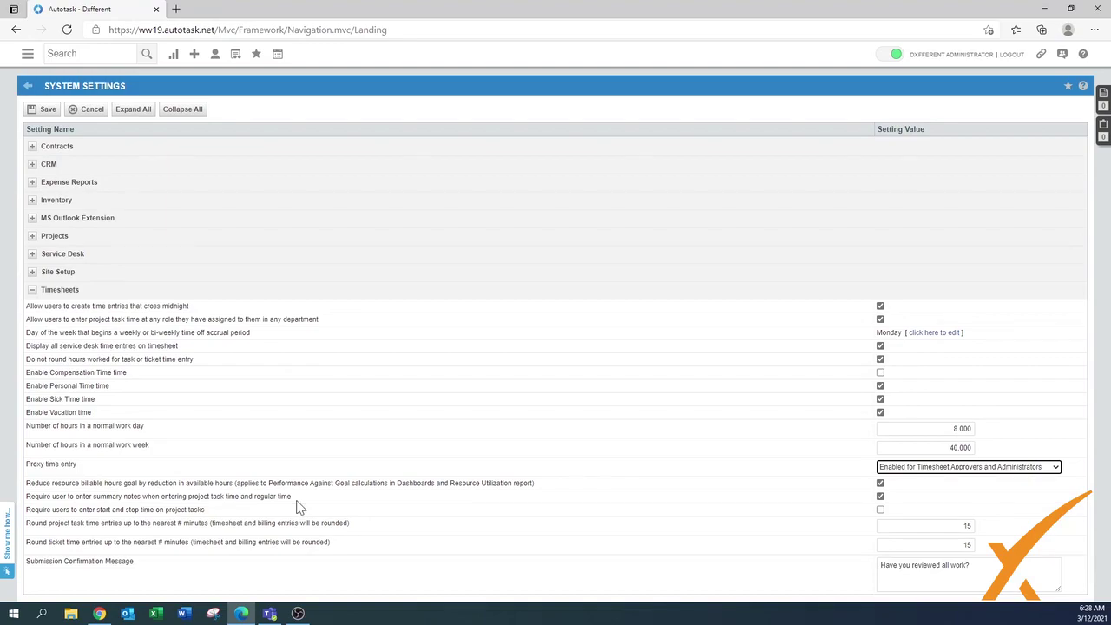
left_click(880, 509)
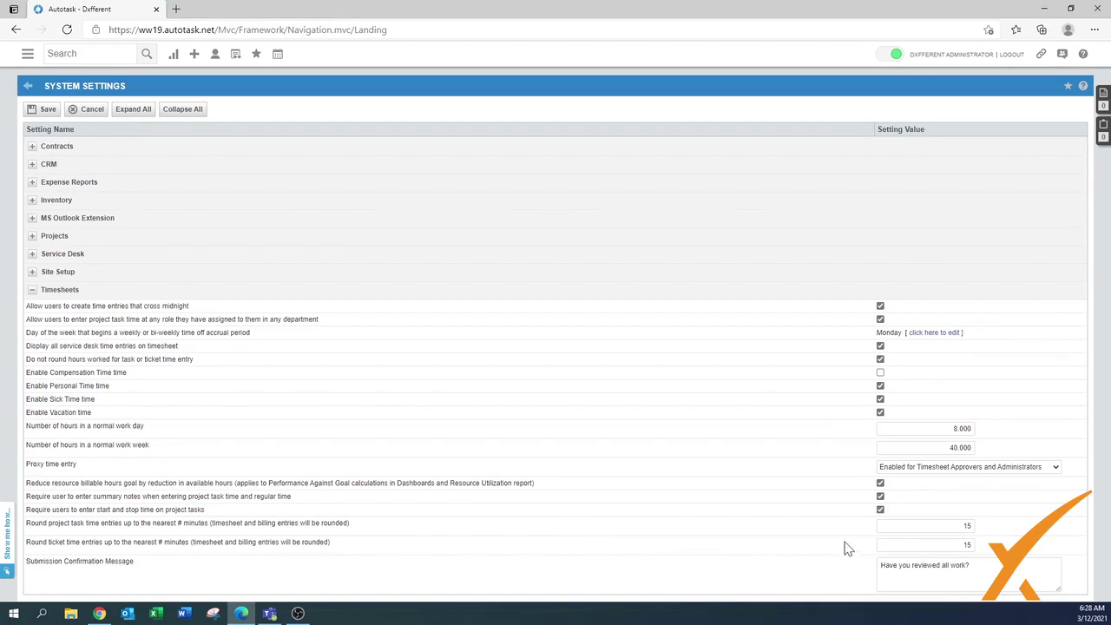
Step: Round project task time entries up to the nearest 5 minutes and ticket time entries to 30 minutes, and close Timesheets
double_click(966, 525)
type("5")
double_click(971, 545)
type("5")
key("Tab")
double_click(968, 545)
type("30")
left_click(1011, 532)
left_click(32, 290)
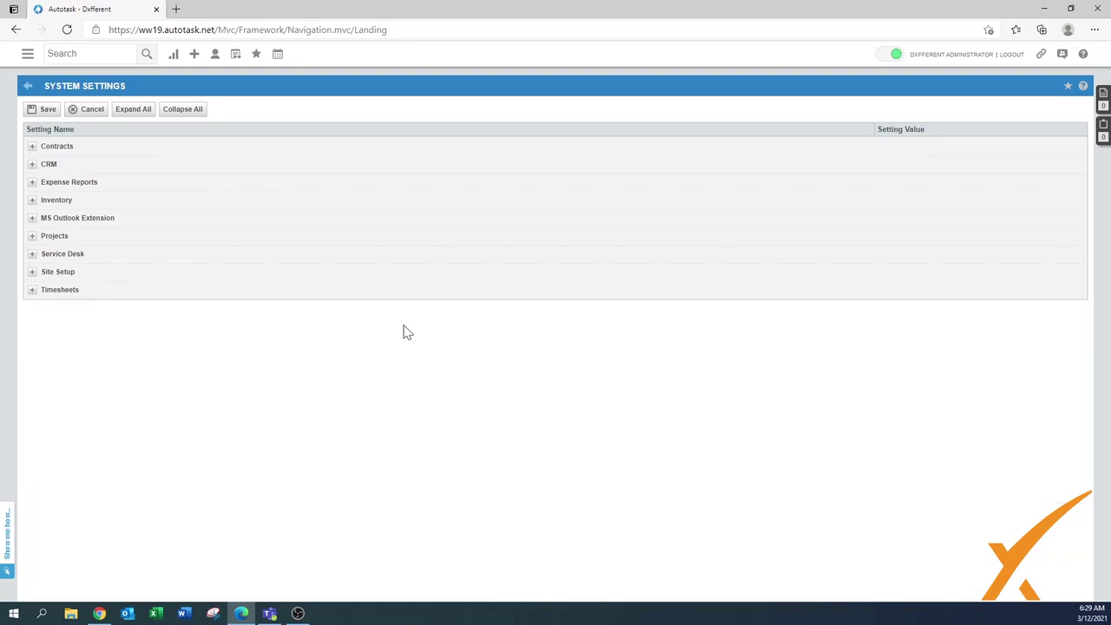
Step: Save all system settings, accepting the changed next purchase order number and the re-login reminder
left_click(45, 110)
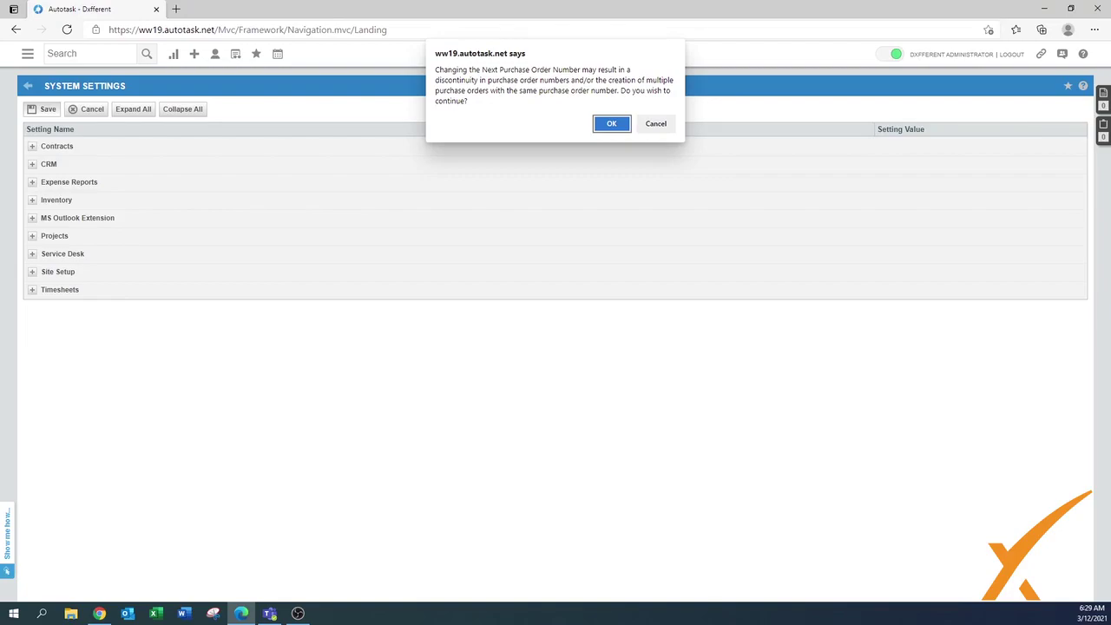
left_click(615, 126)
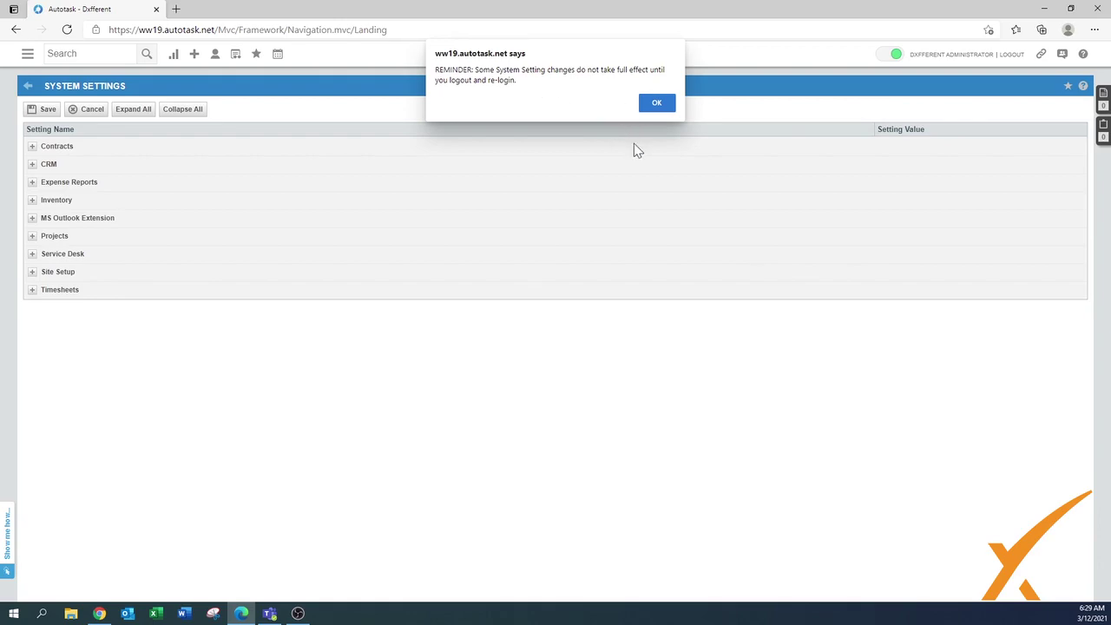
left_click(656, 107)
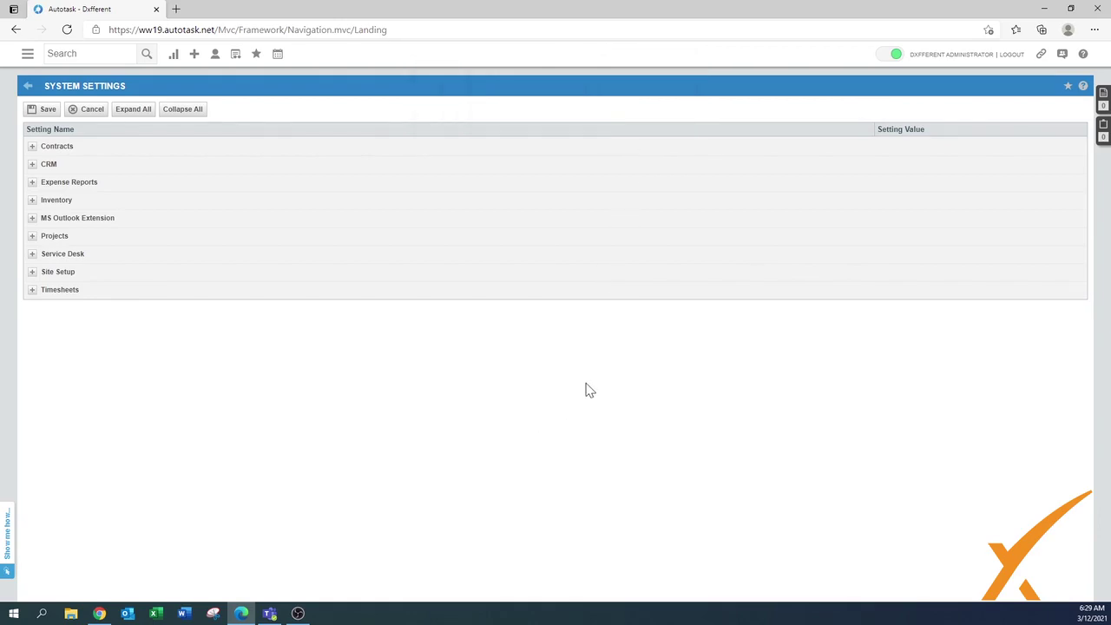